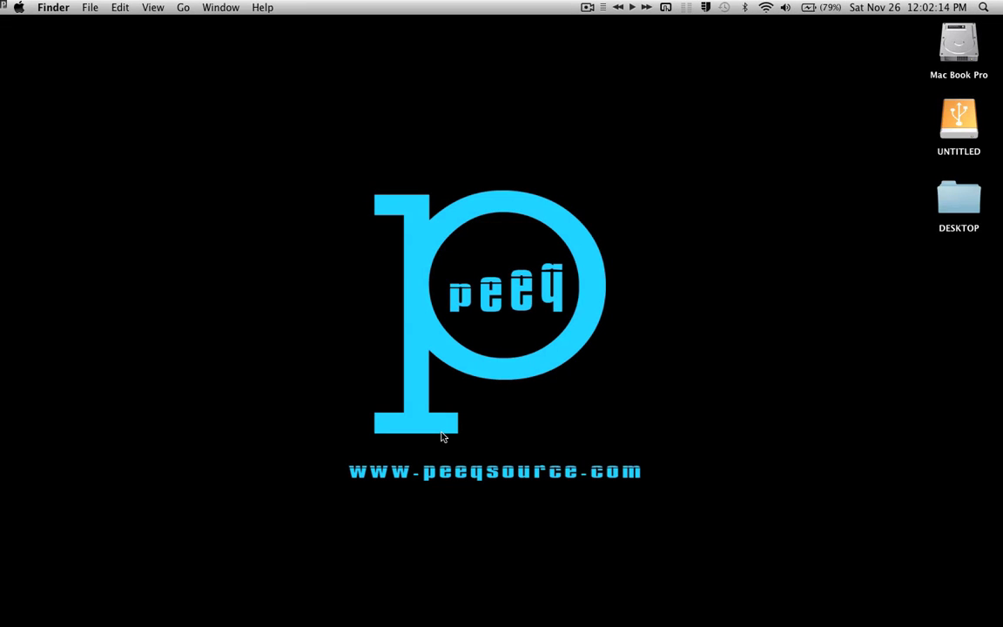
Switch to Safari and search Google for 'jdownloader'.
click(333, 601)
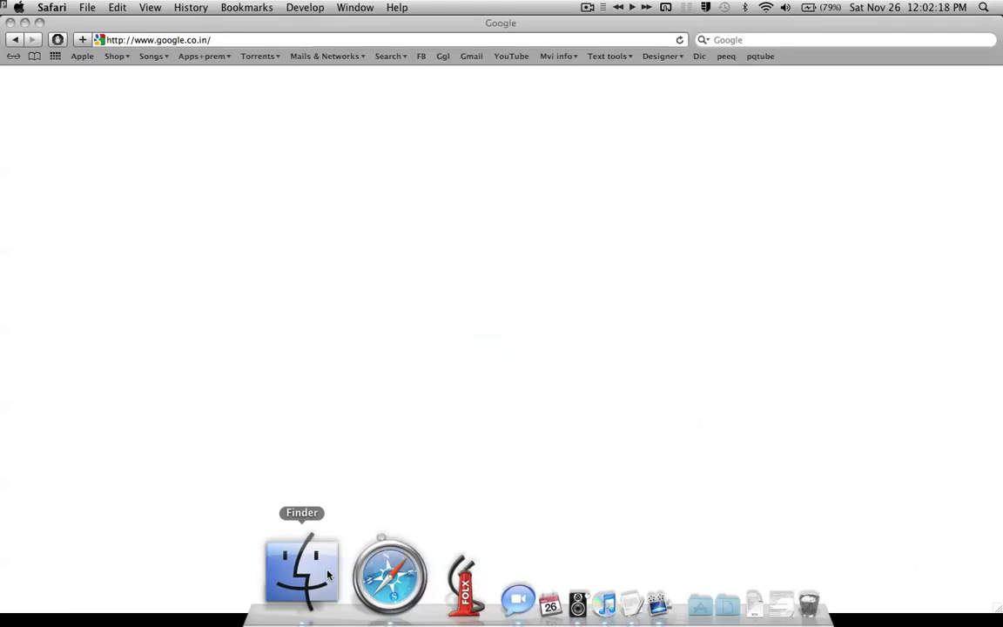
click(362, 281)
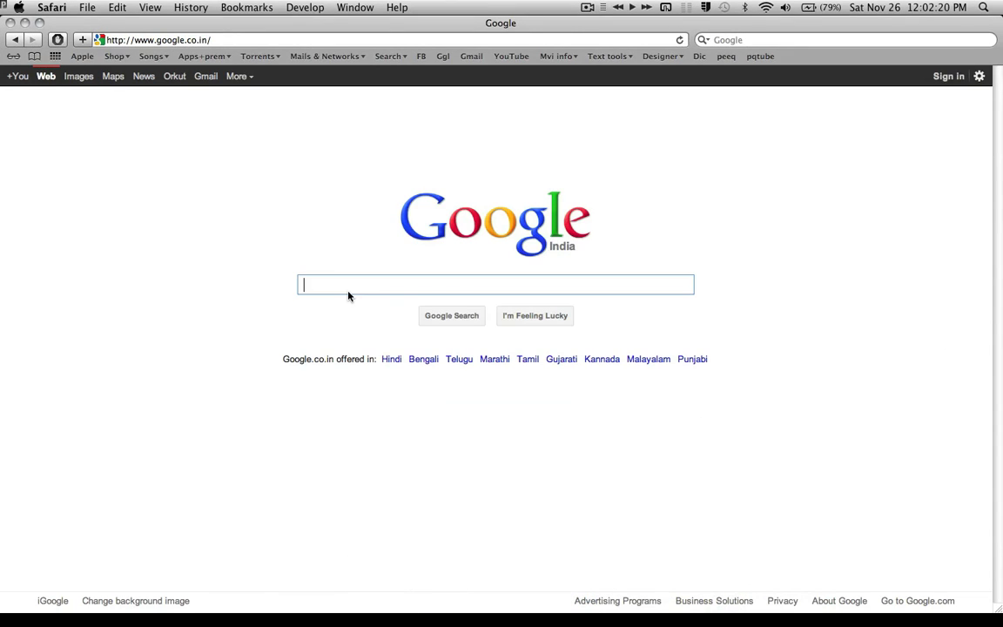
text(jdownloader)
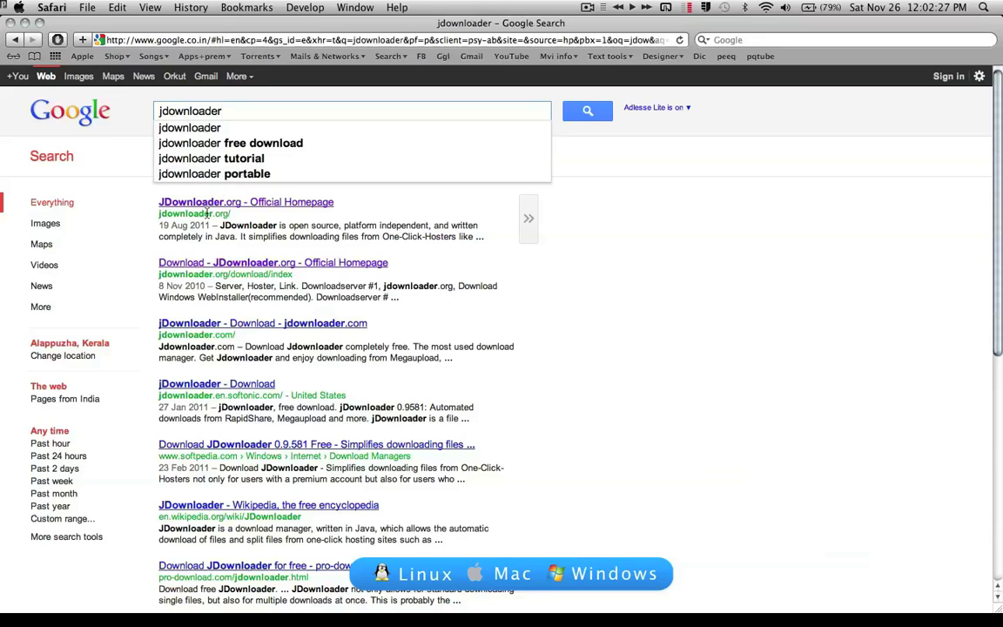
Open the JDownloader.org official homepage and highlight its introductory Jdownloader paragraph.
click(272, 204)
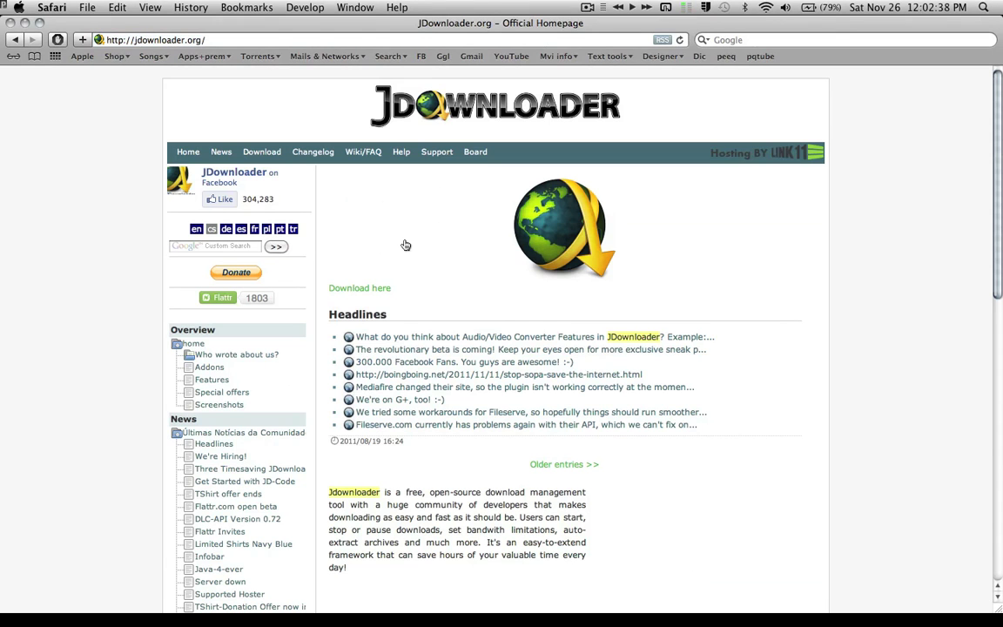
scroll(407, 243, down, 3)
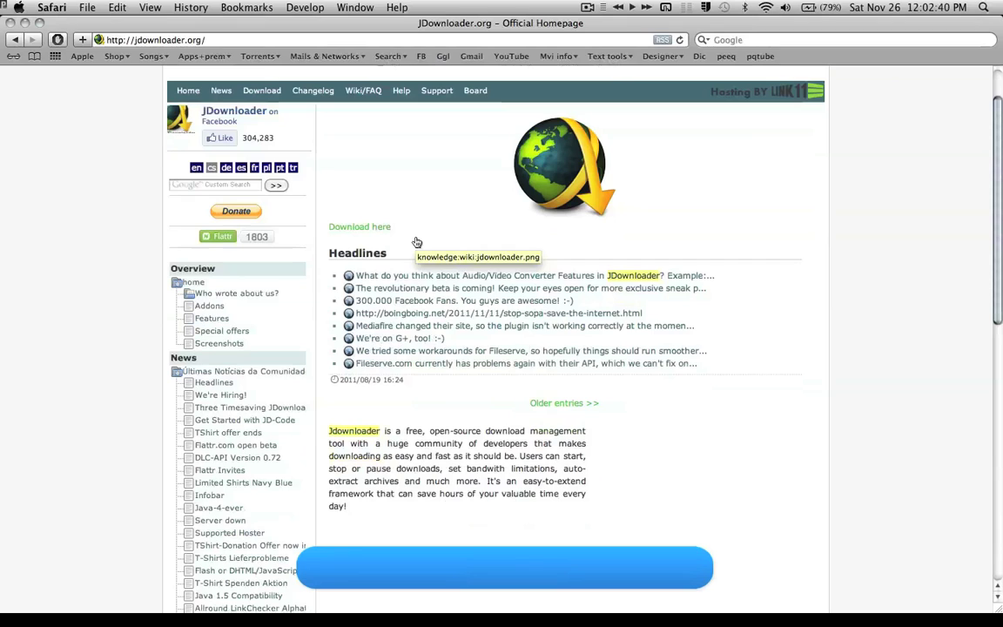
scroll(418, 242, down, 2)
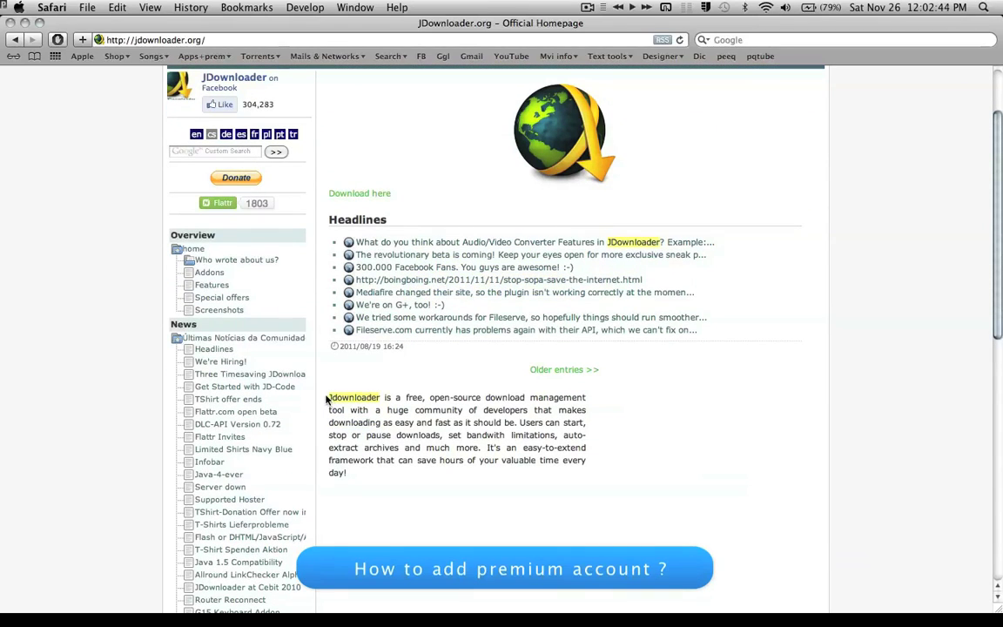
drag(327, 399, 370, 472)
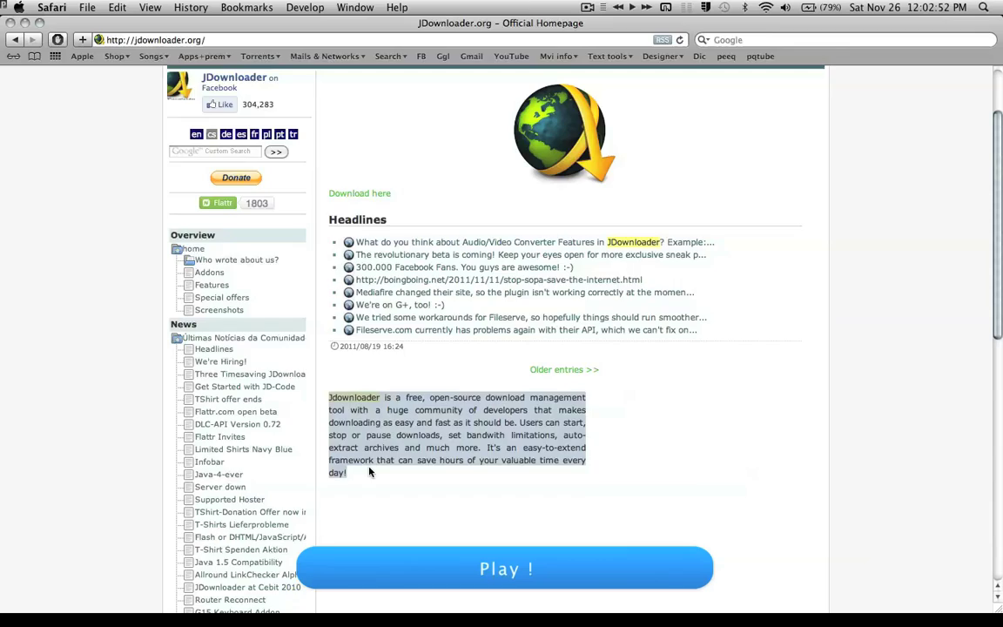
scroll(369, 471, up, 3)
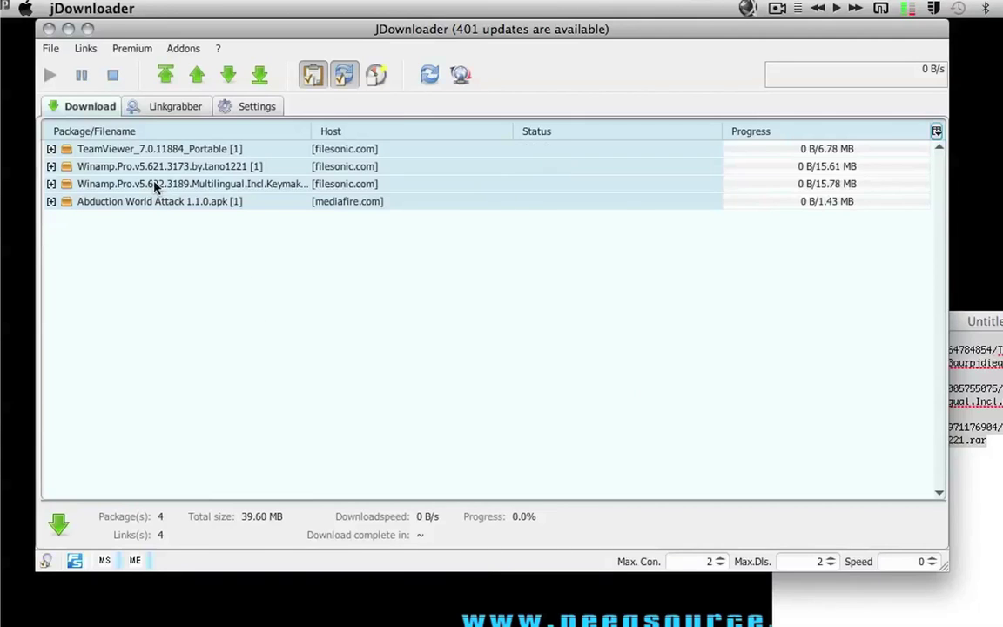
Submit the filesonic.com captcha answer and load jdownloader.org/download/index in Safari.
text(tftenia out)
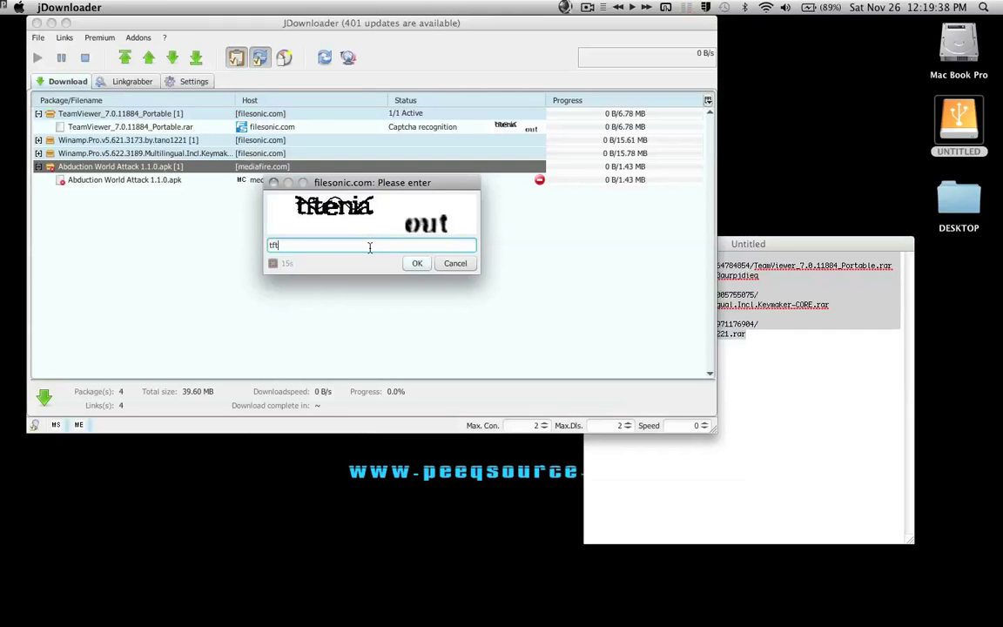
key(Return)
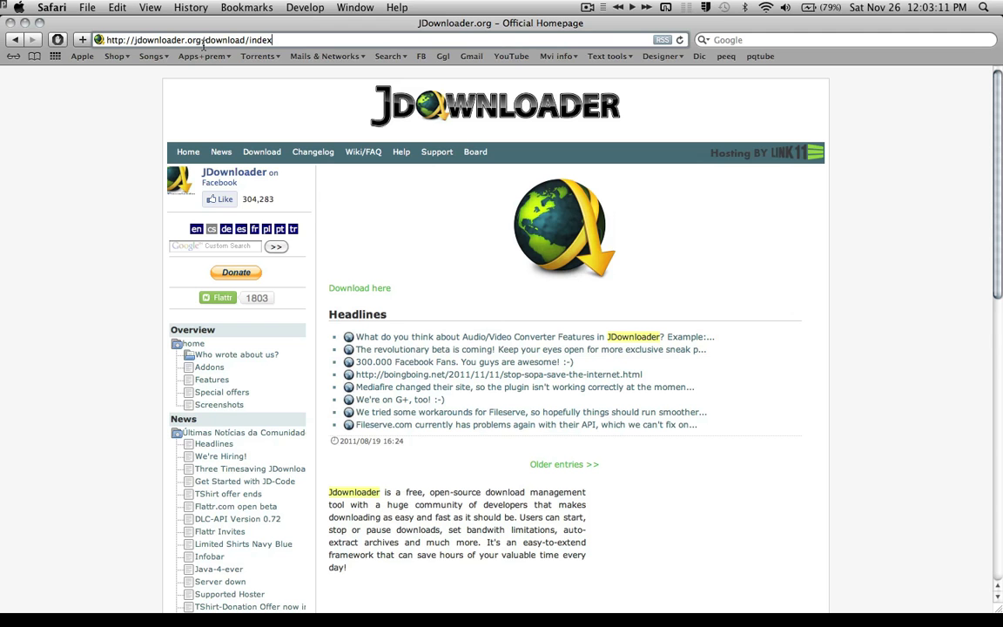
key(Return)
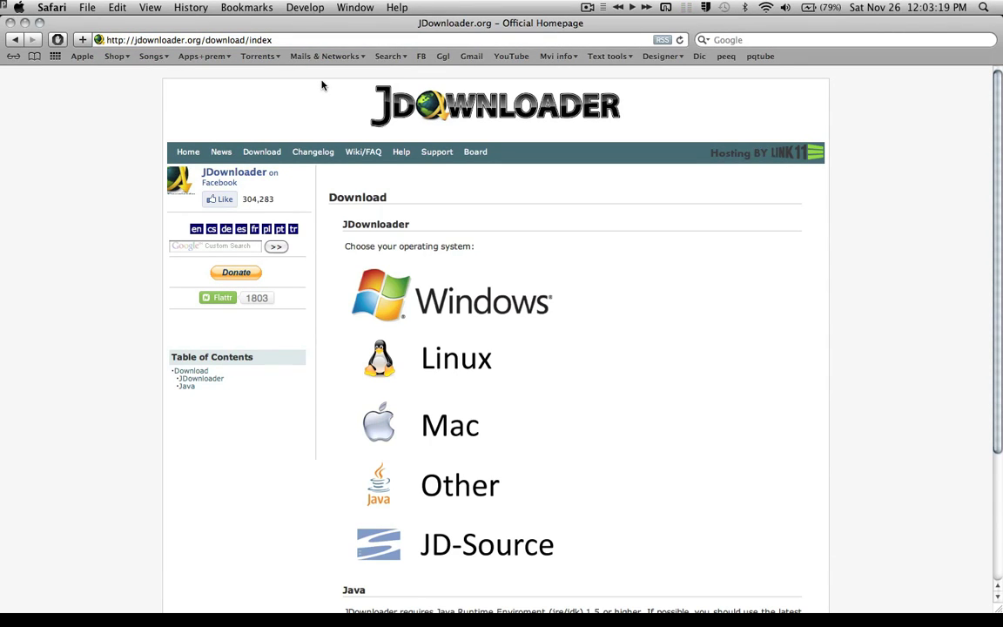
Expand the Windows and Linux download tables, collapse Linux, and reveal the Mac downloads.
click(411, 270)
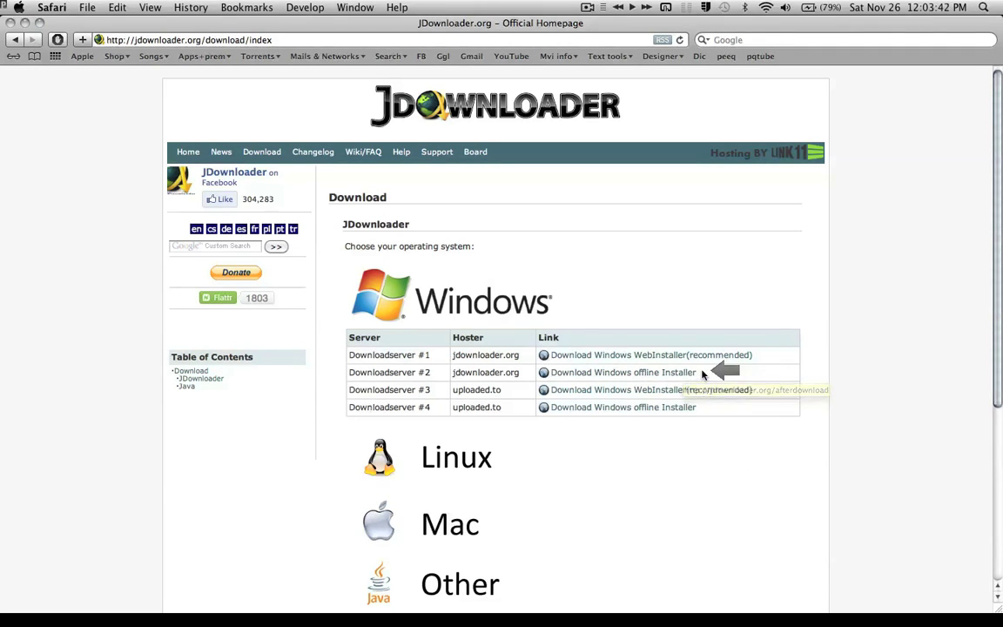
click(436, 360)
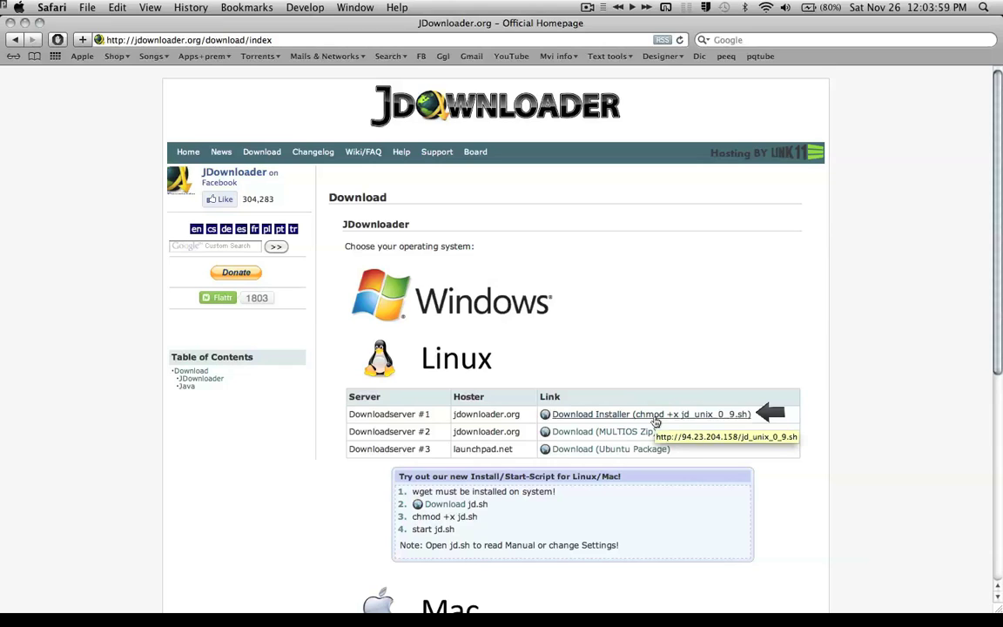
click(440, 370)
click(433, 422)
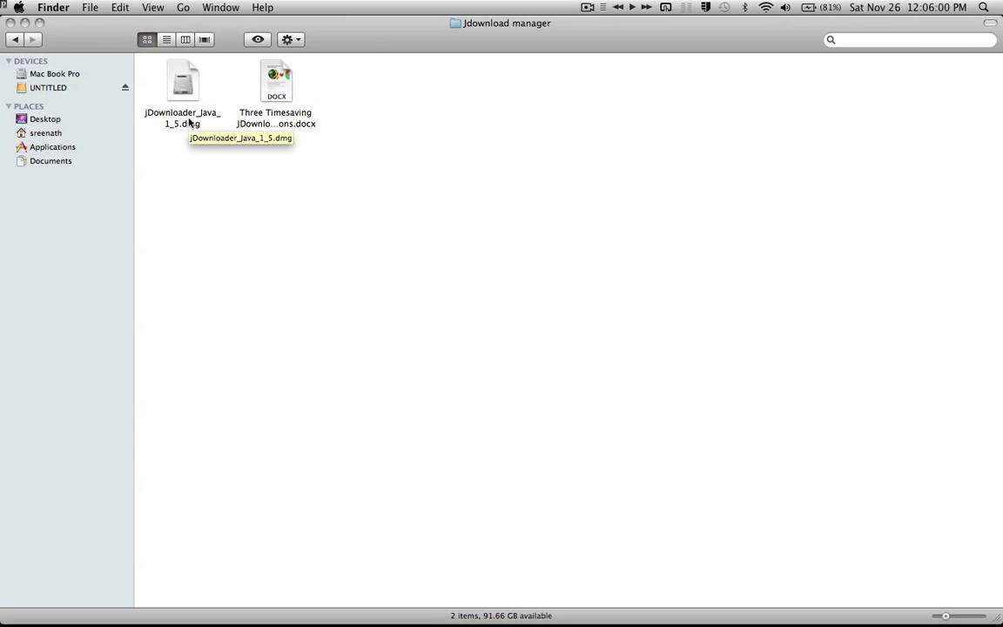
Open jDownloader_Java_1_5.dmg and install jDownloader.app into Applications.
double_click(189, 123)
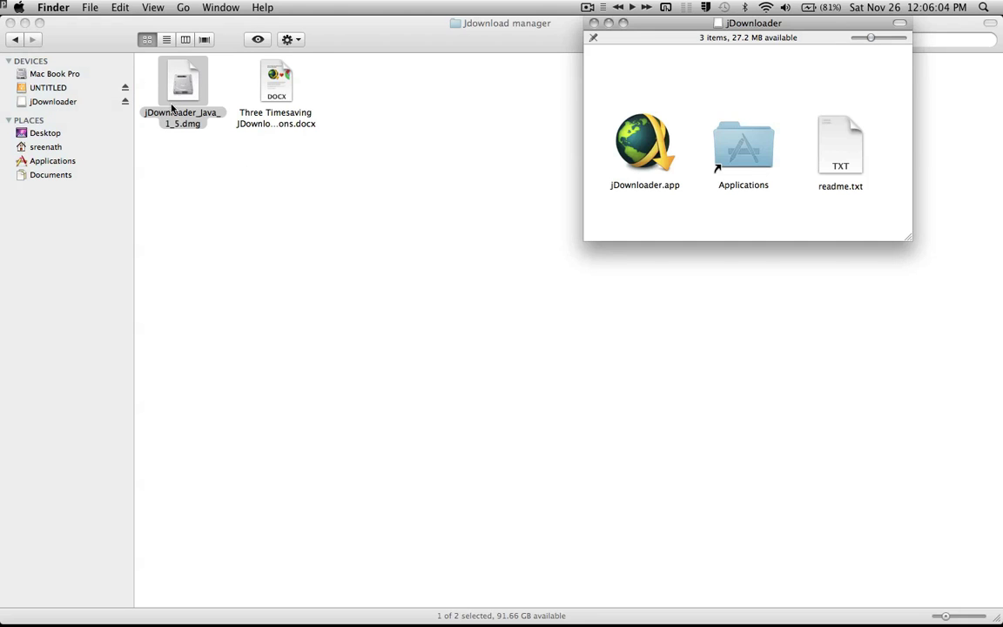
drag(633, 157, 719, 155)
drag(719, 155, 719, 155)
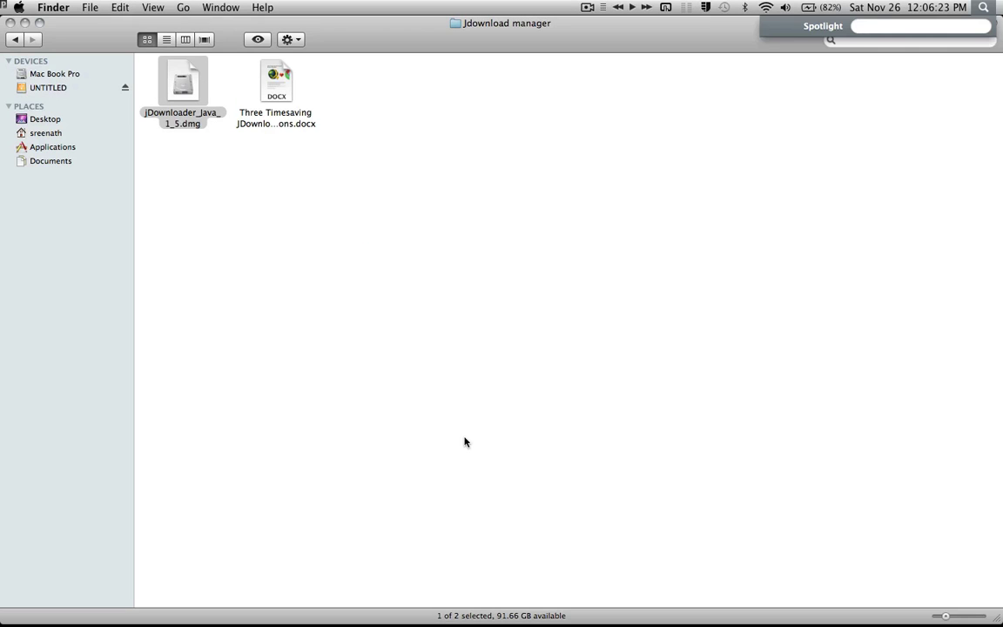
Launch JDownloader via Spotlight and close the Jdownload manager folder window.
text(jdownlo)
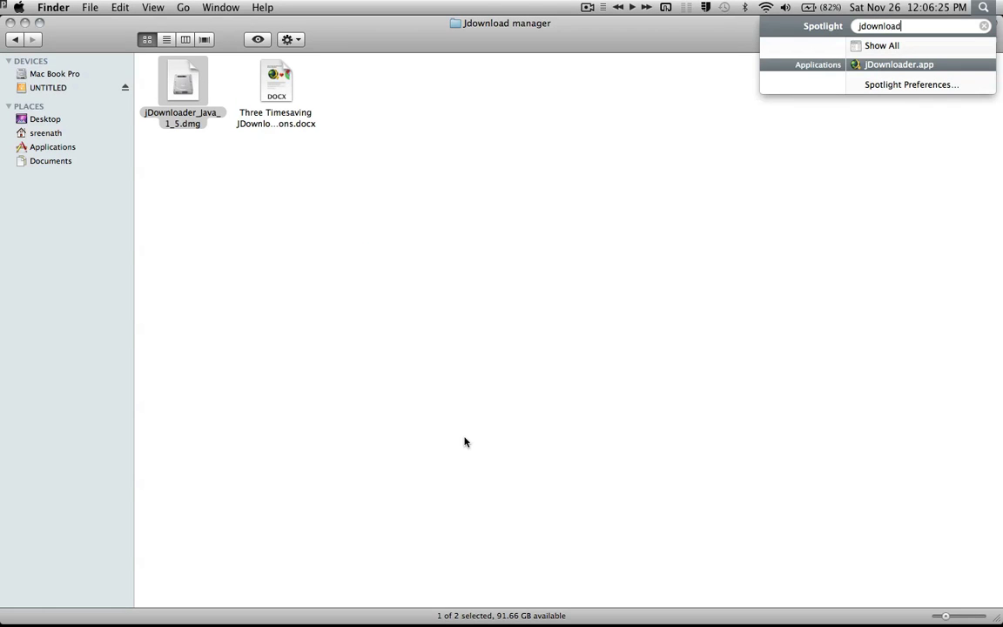
text(ad)
key(Return)
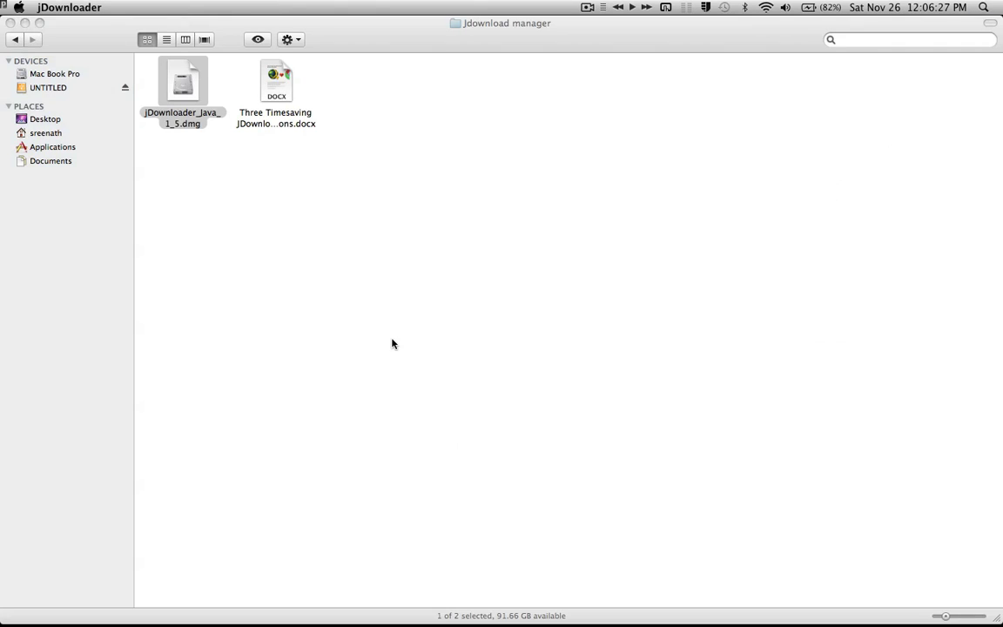
click(10, 23)
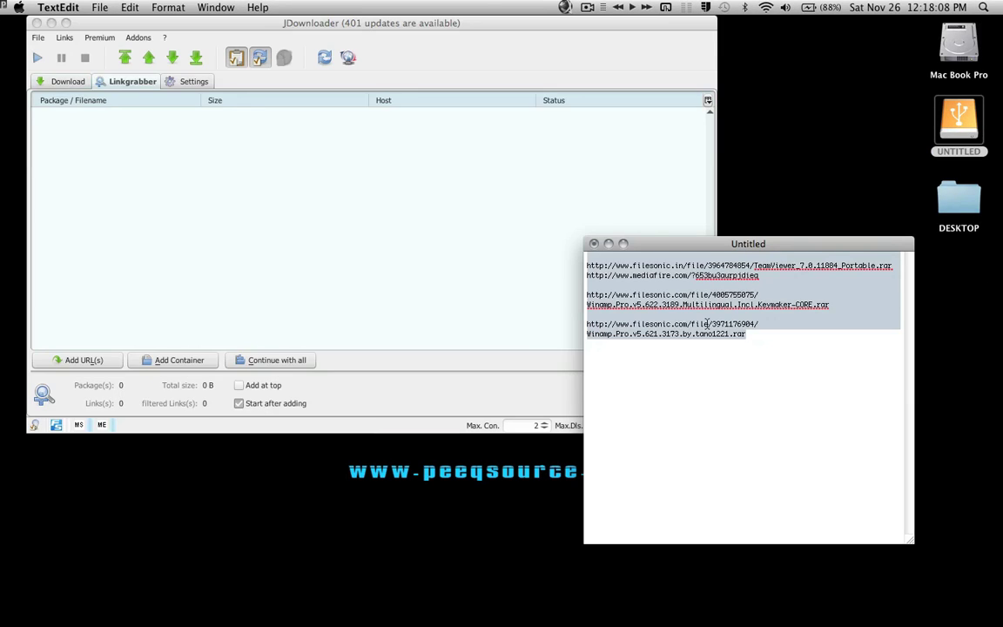
Copy the selected file-hosting links in TextEdit and bring JDownloader to the front.
right_click(600, 320)
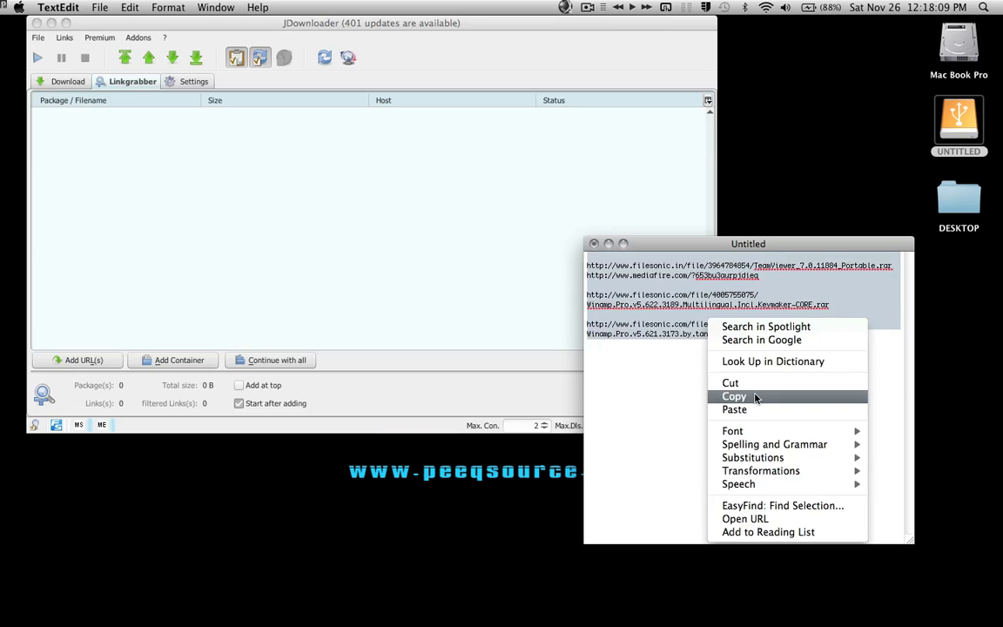
click(688, 398)
click(338, 282)
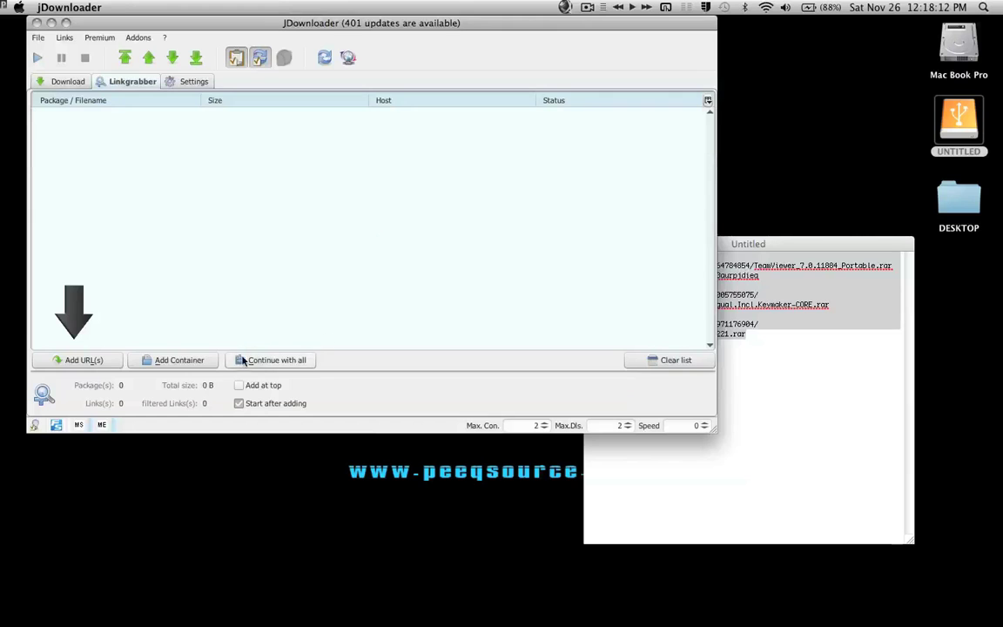
Parse the pasted links into four filesonic.com and mediafire.com packages in the Linkgrabber.
click(73, 361)
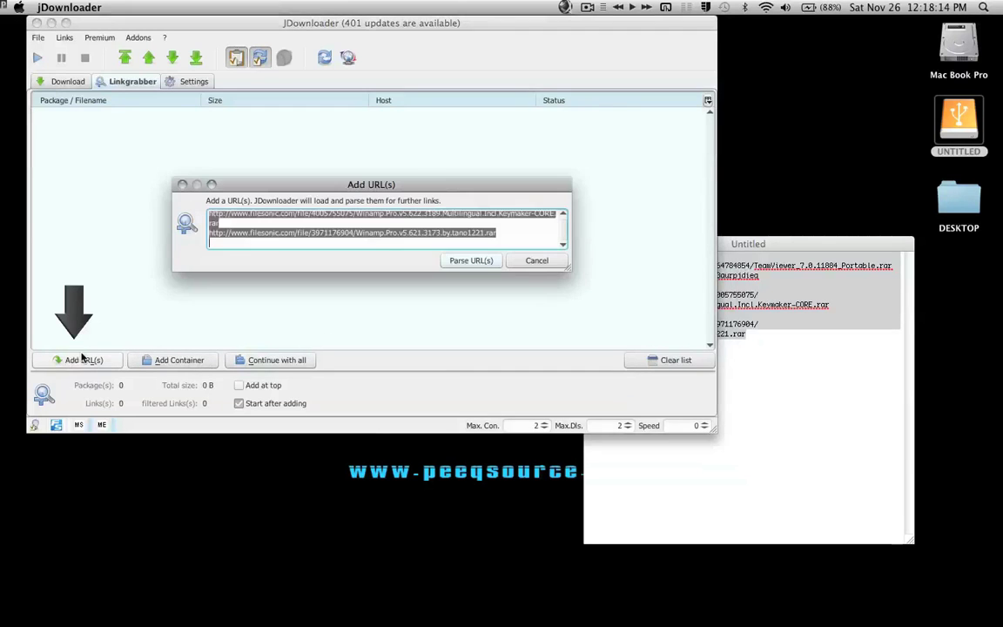
click(464, 259)
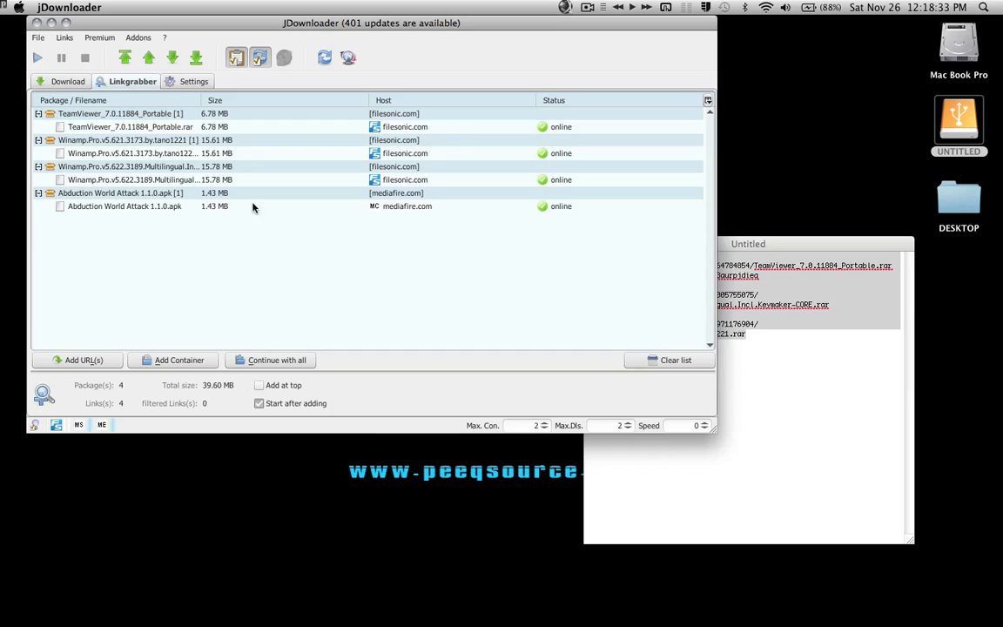
Send all packages to downloading, expand TeamViewer and Abduction World Attack, and answer the captcha.
click(264, 360)
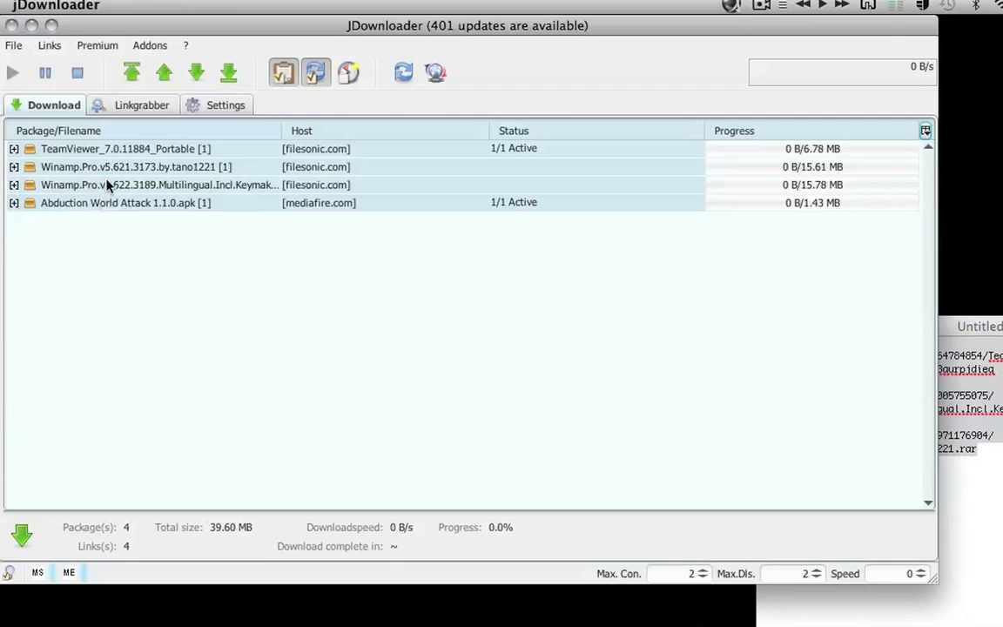
click(14, 150)
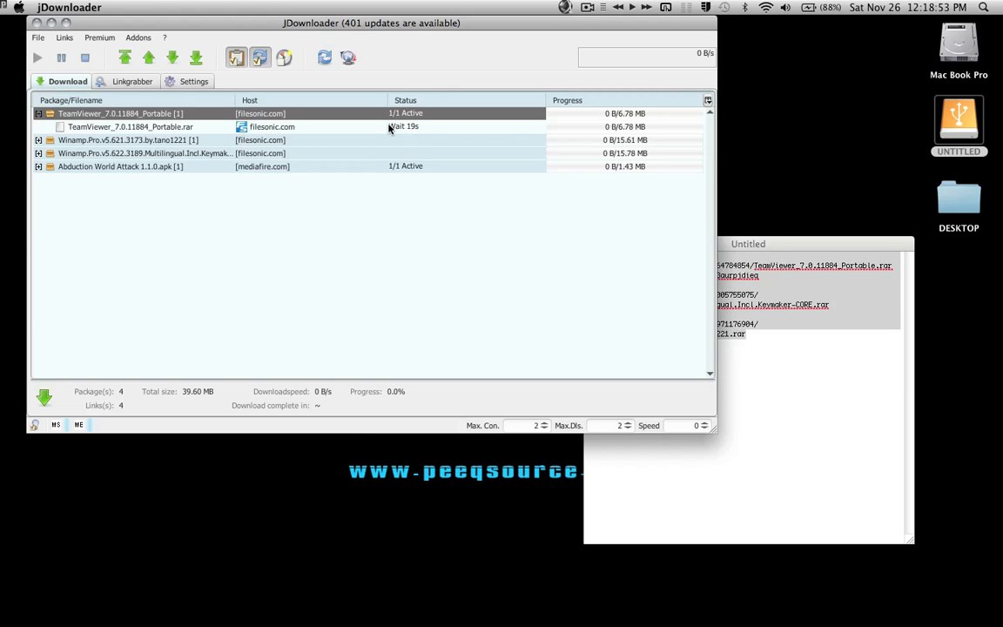
click(37, 167)
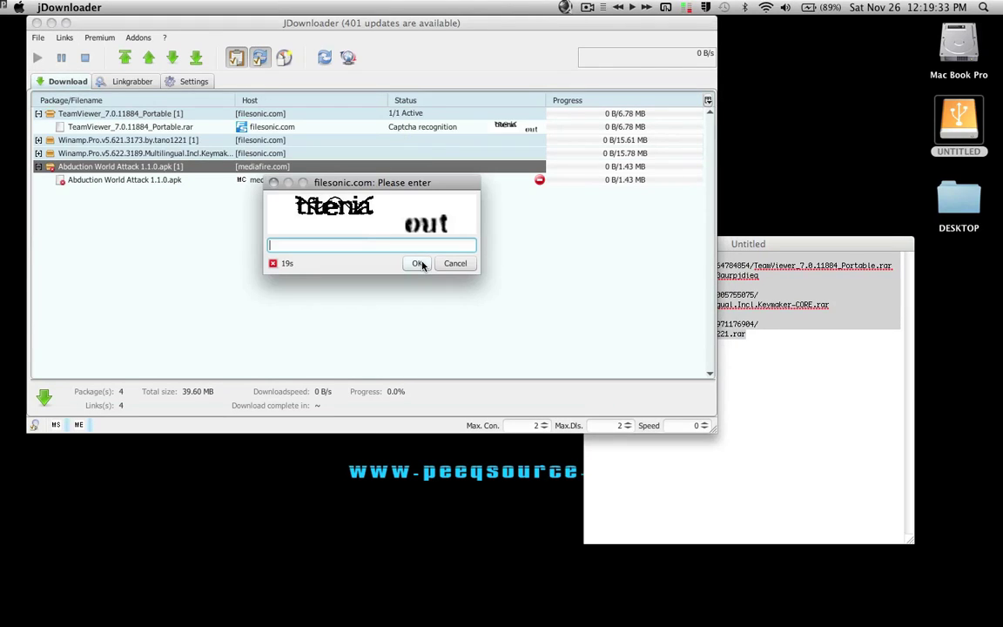
text(tftenia out)
click(414, 263)
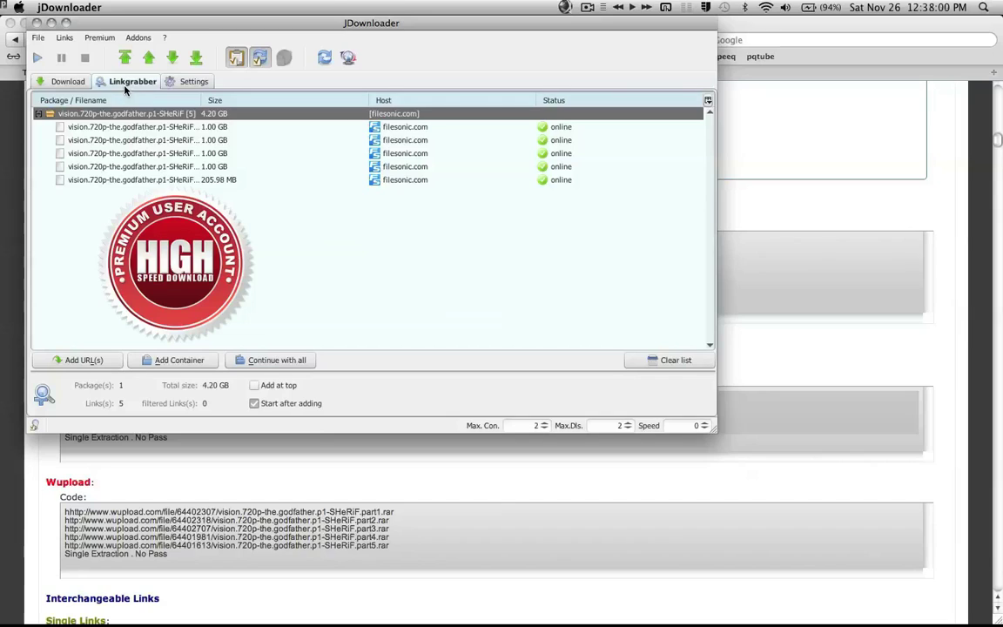
Open Premium Settings from the Premium menu to show the empty accounts list.
click(99, 37)
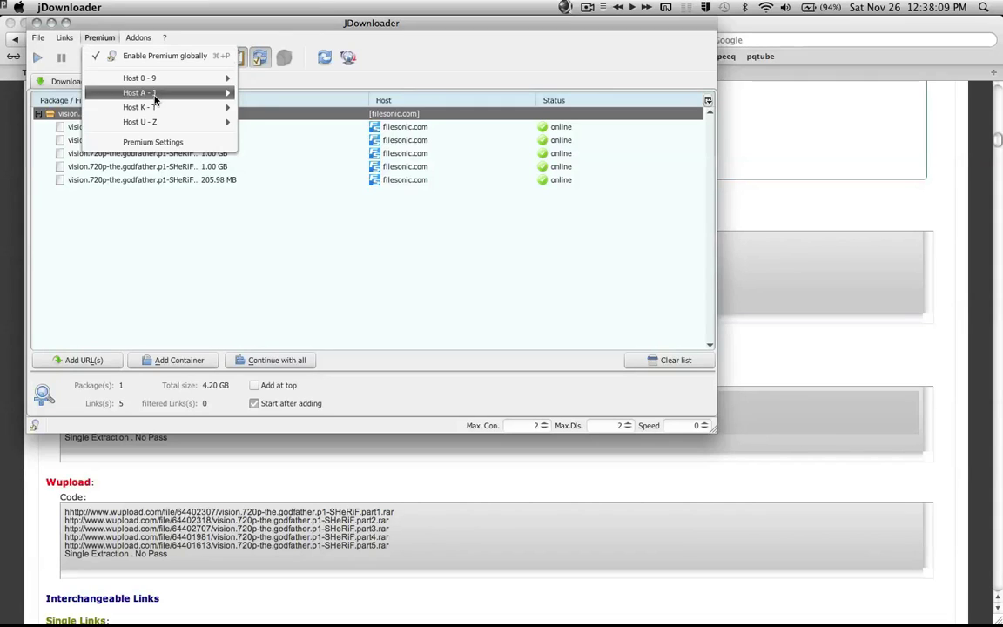
click(155, 141)
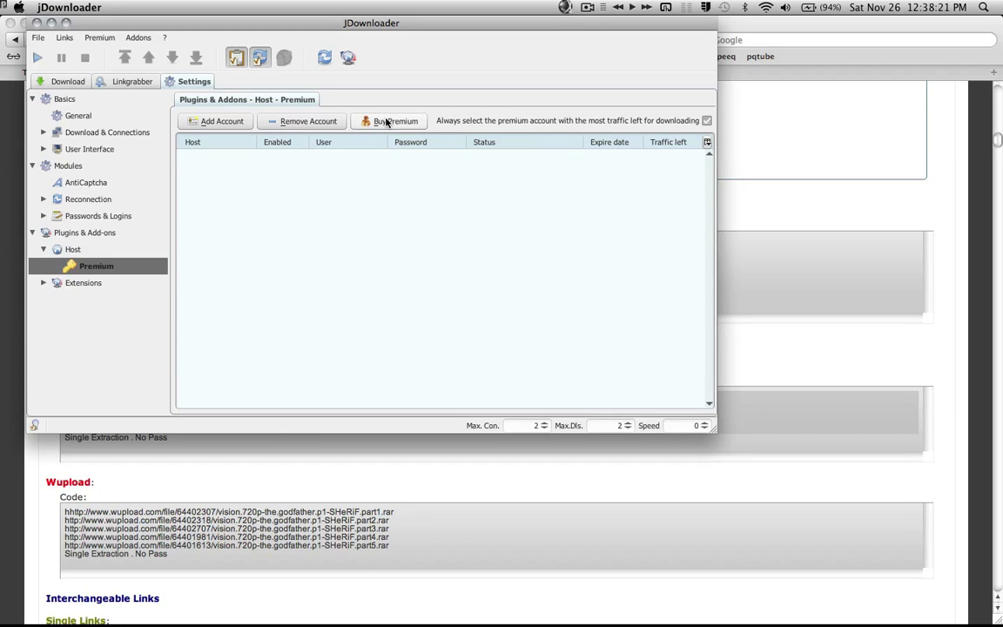
Add a new premium account and pick filesonic.com as its host by typing 'fs'.
click(215, 124)
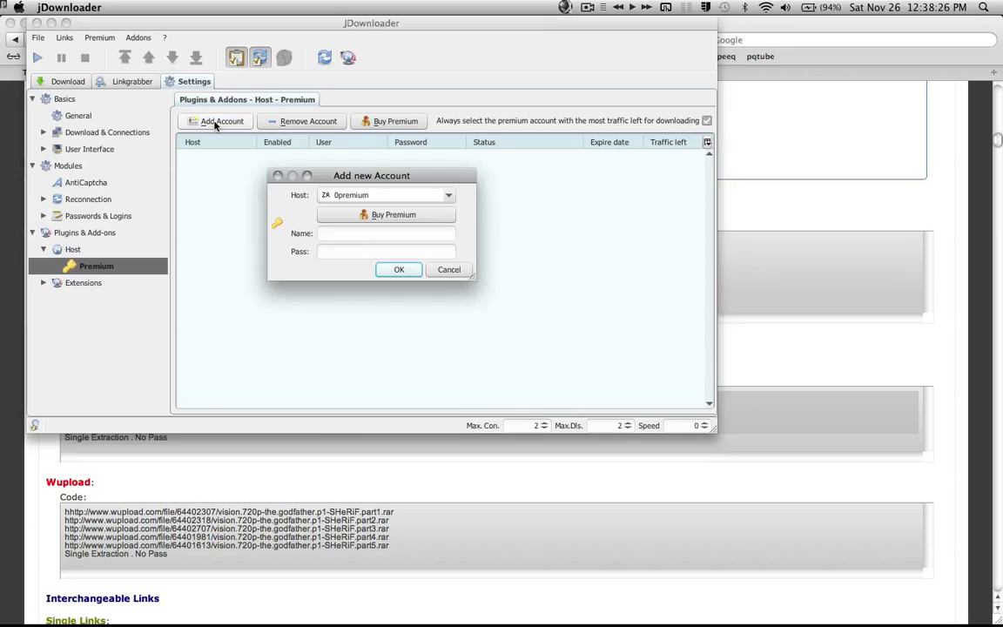
click(346, 195)
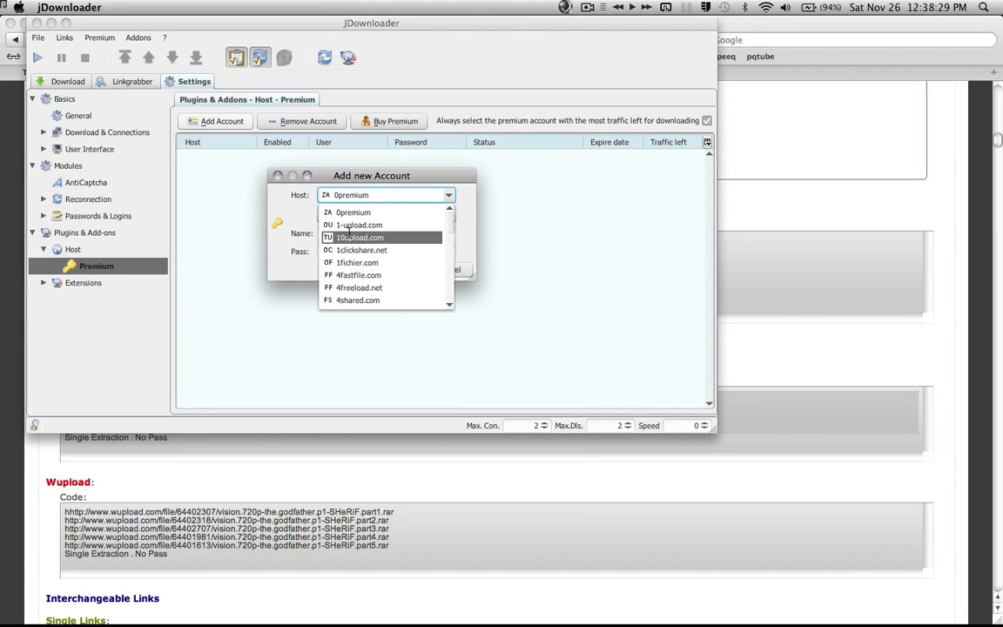
scroll(353, 275, down, 8)
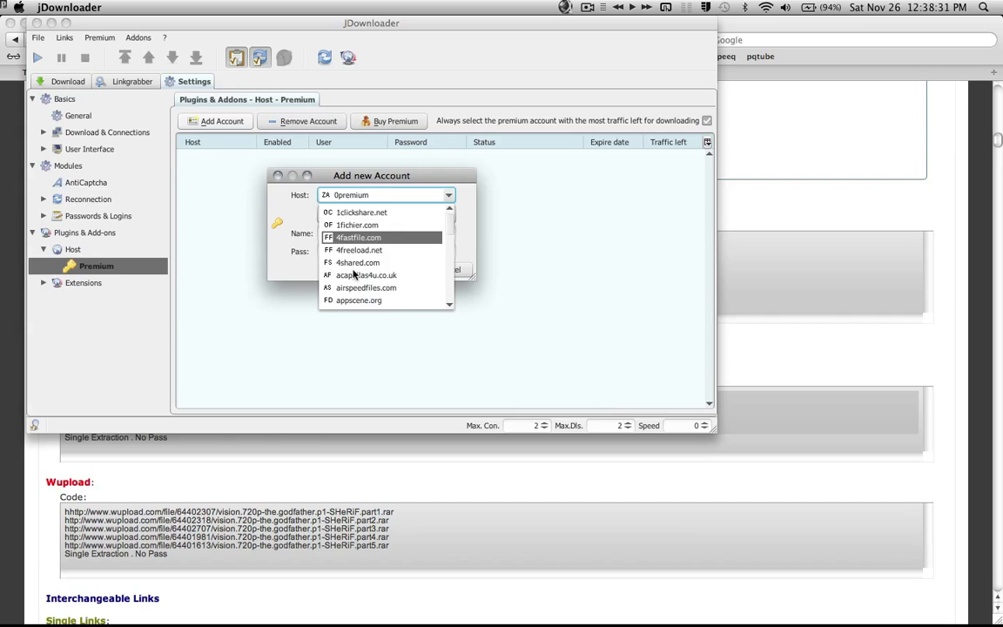
scroll(353, 276, down, 2)
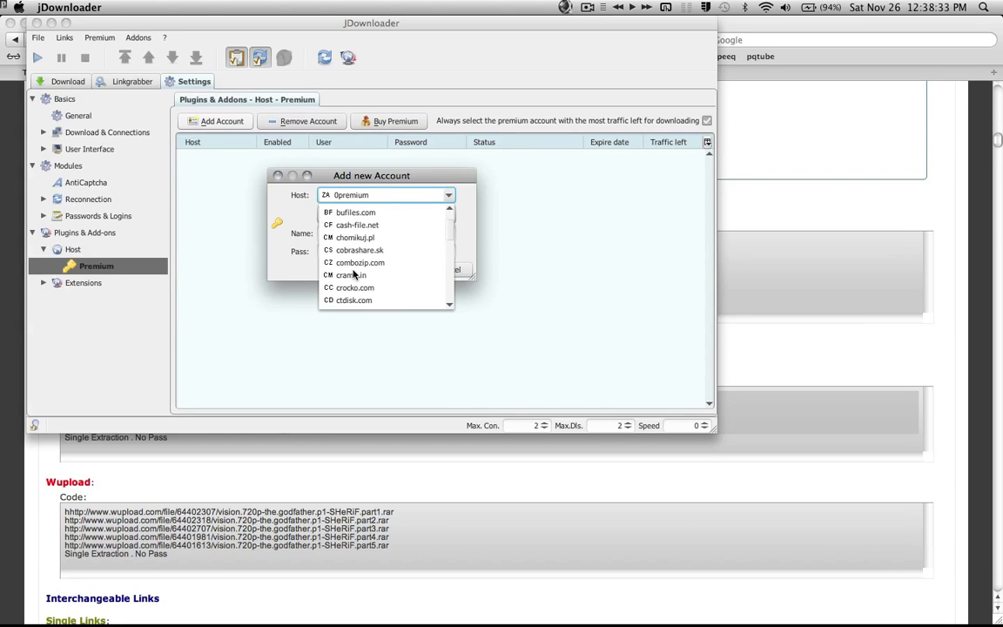
click(341, 197)
click(341, 196)
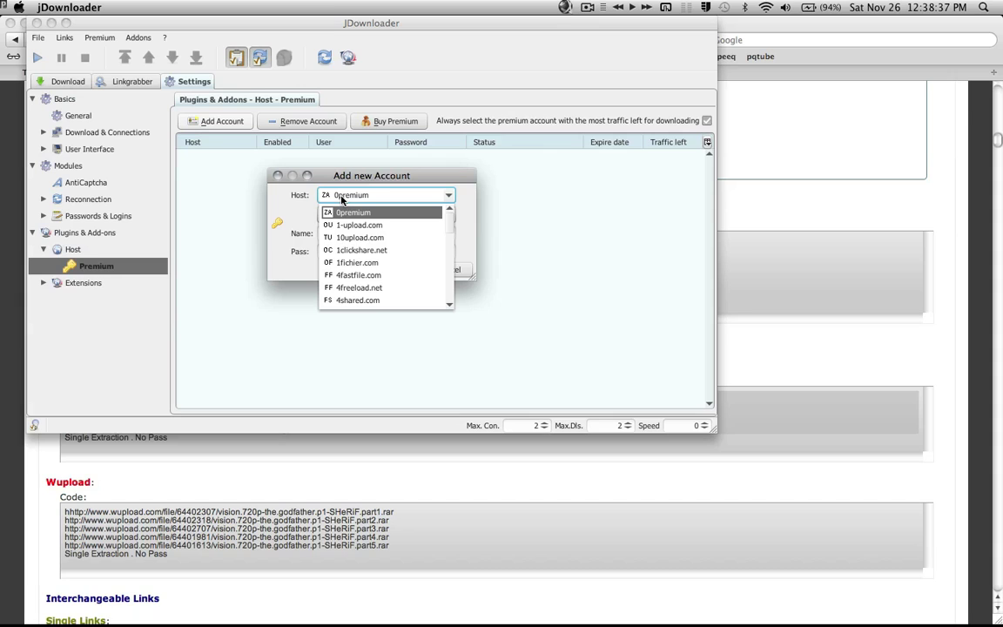
text(fshare.vn)
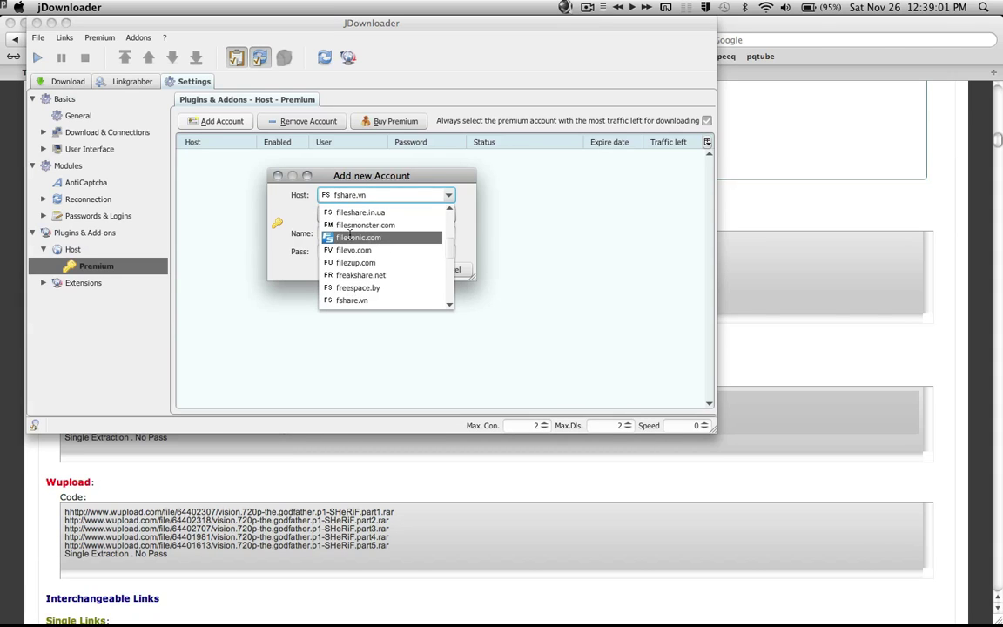
click(349, 235)
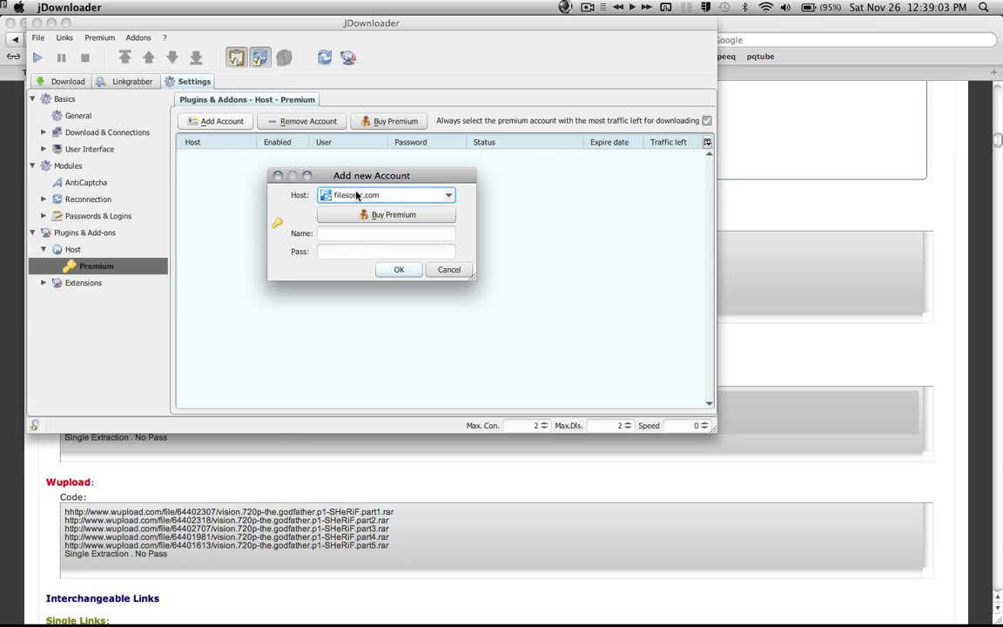
Copy the saved username from the TextEdit notes into the filesonic account's Name field, then paste into Pass.
mouse_move(471, 600)
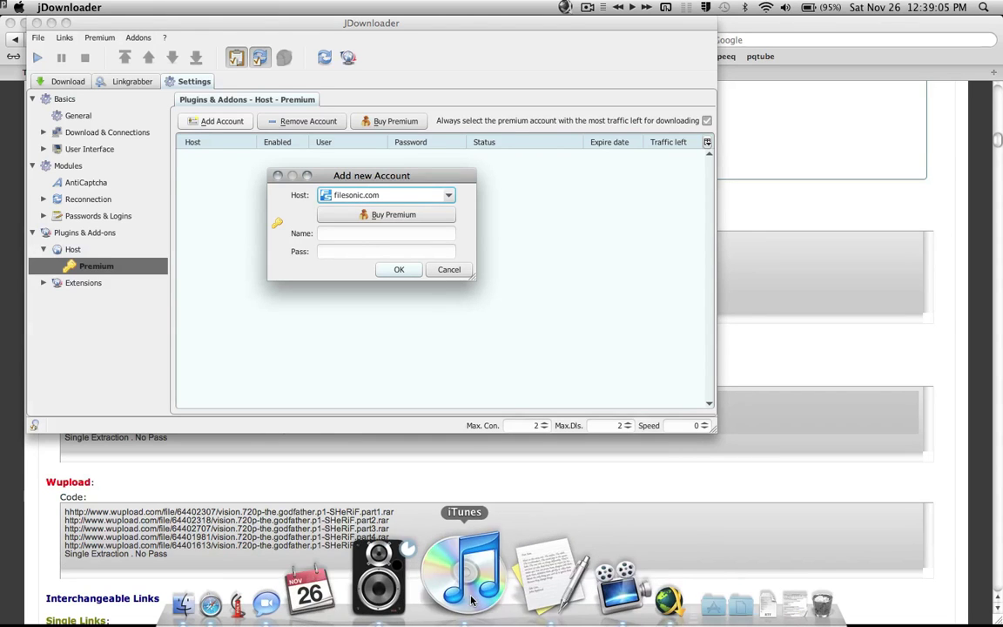
click(577, 601)
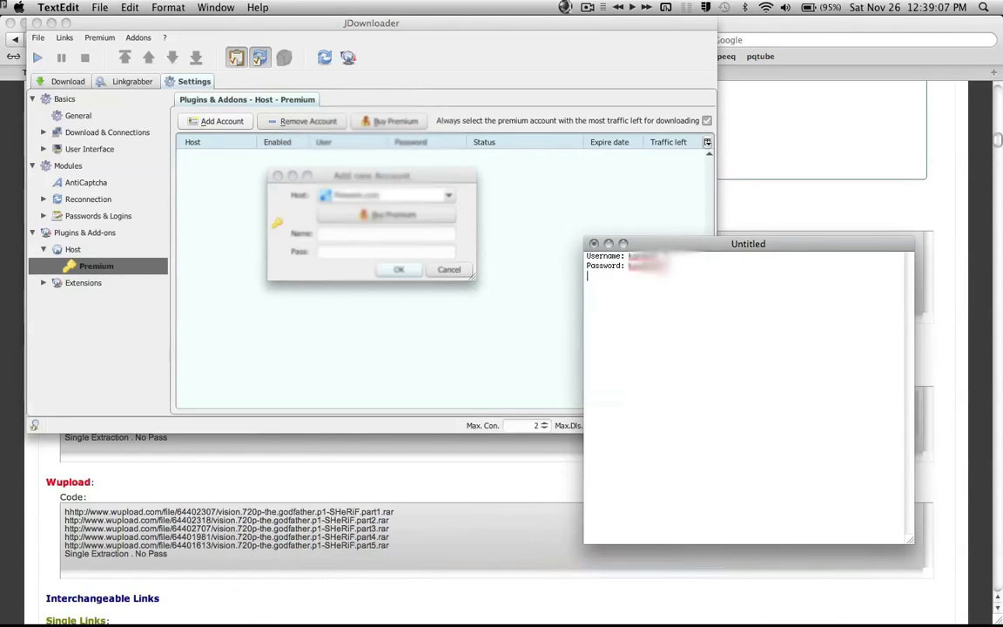
key(super+a)
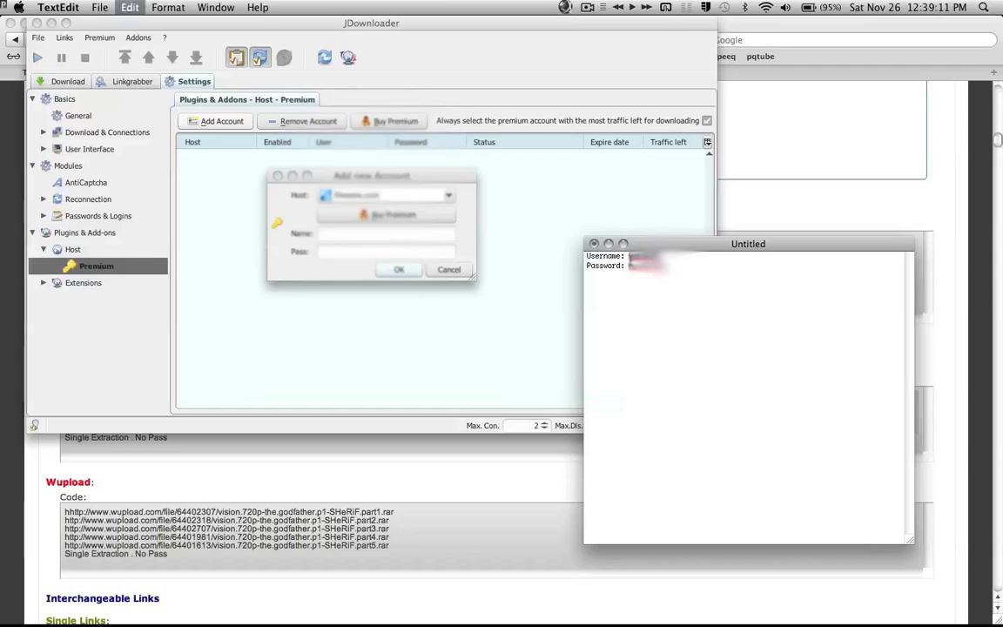
key(super+Tab)
key(super+v)
key(super+Tab)
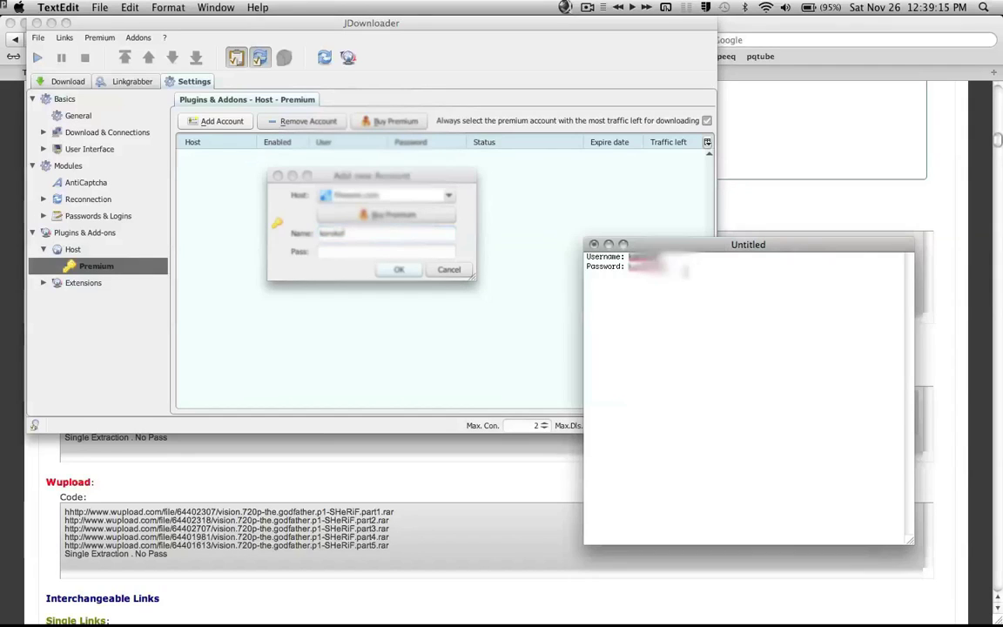
click(366, 253)
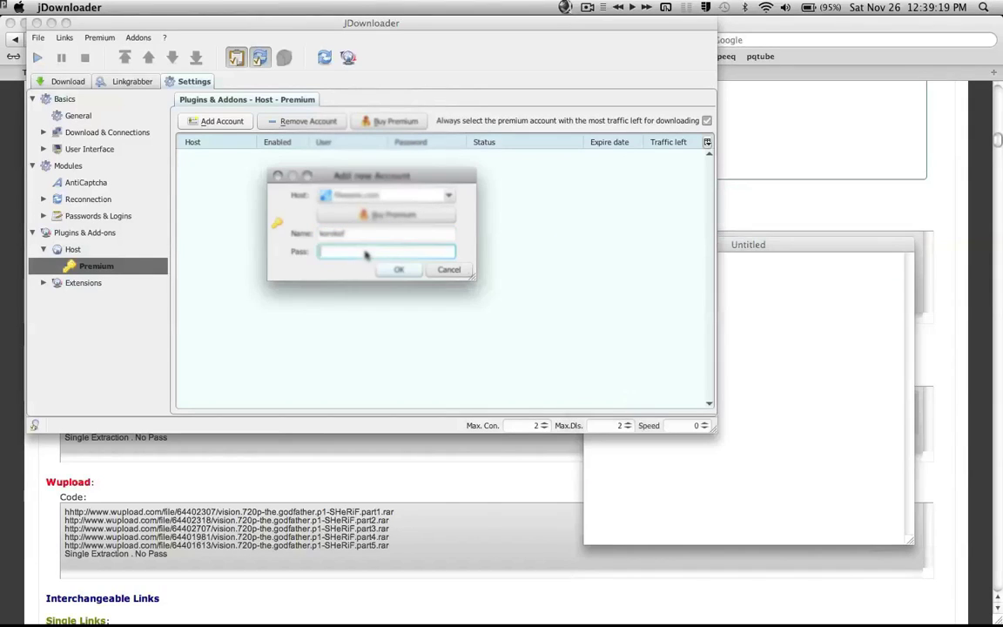
key(super+v)
Confirm the filesonic.com premium account and return to the empty Download list.
click(398, 269)
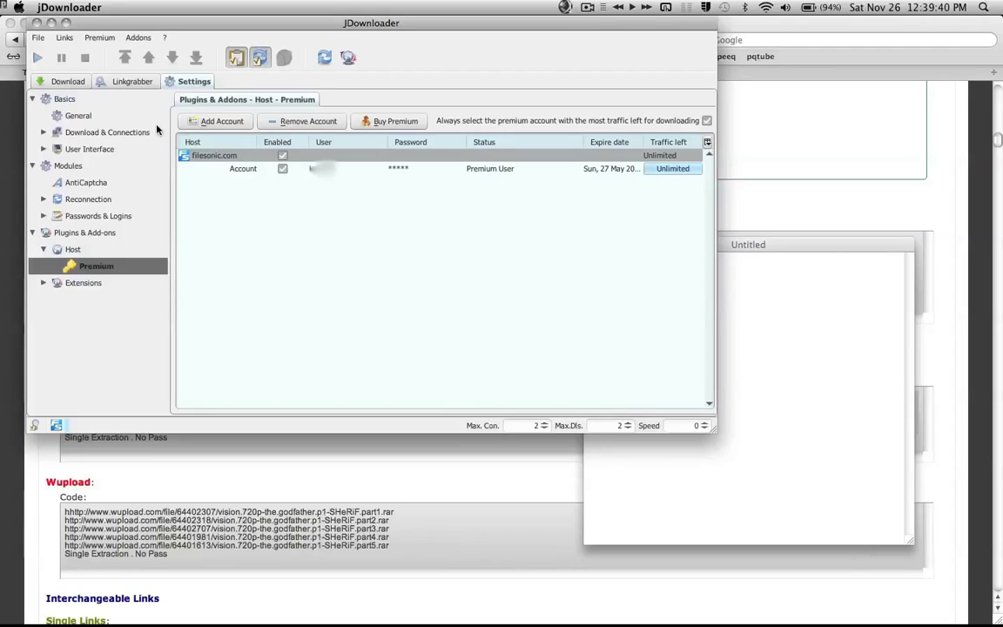
click(91, 116)
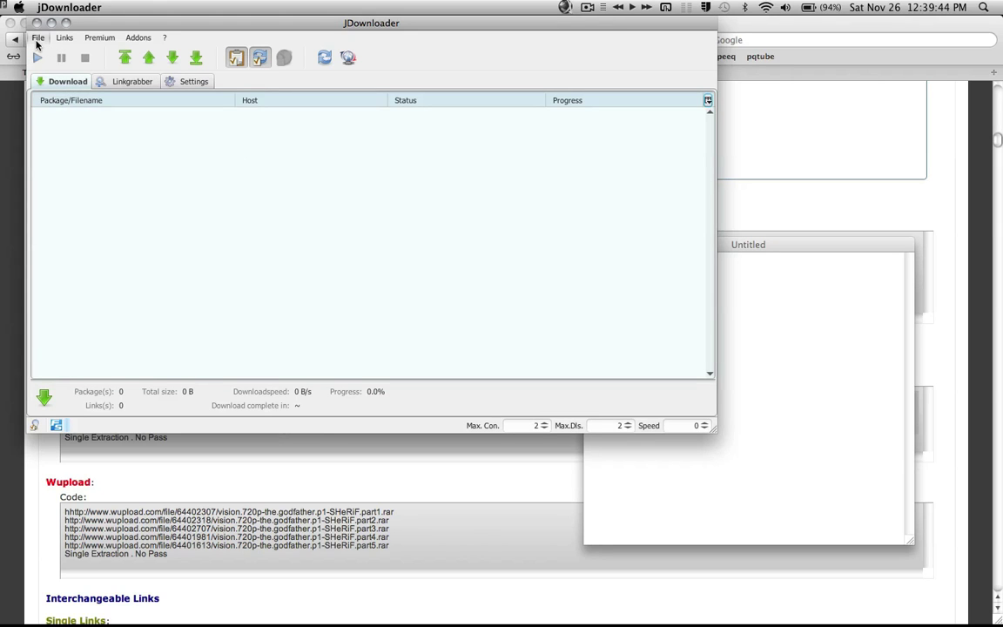
Send the five grabbed filesonic links to the download list and expand the godfather package.
click(124, 82)
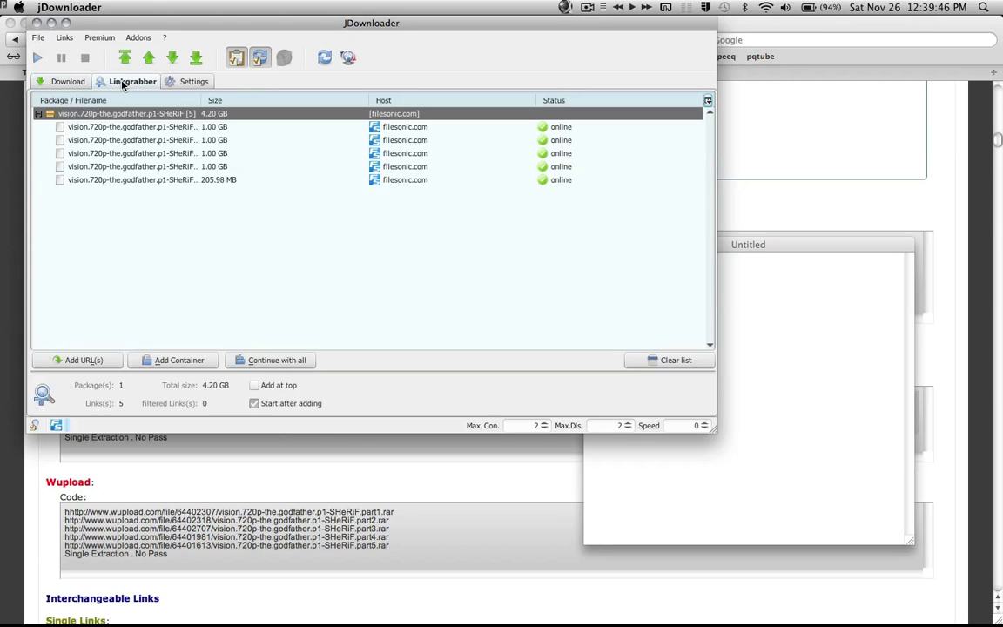
click(277, 360)
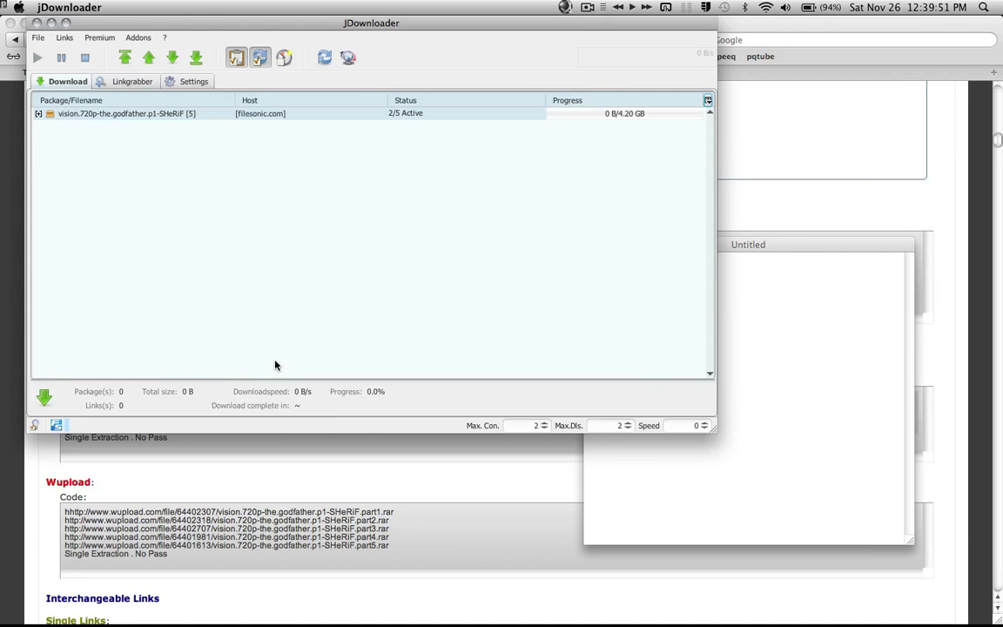
click(39, 114)
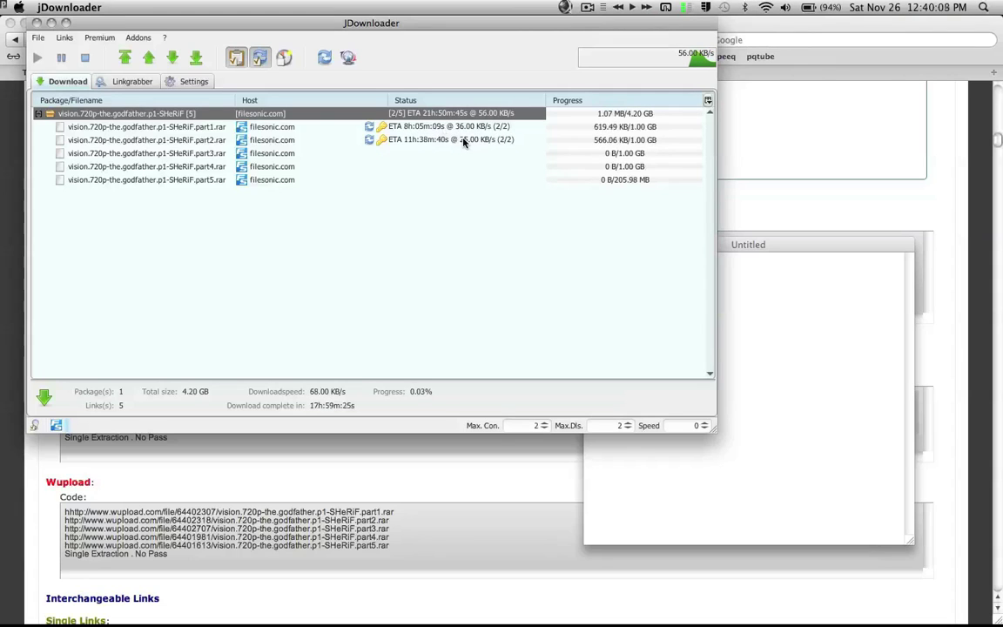
Stop and restart the downloads twice so the filesonic parts begin downloading.
click(82, 59)
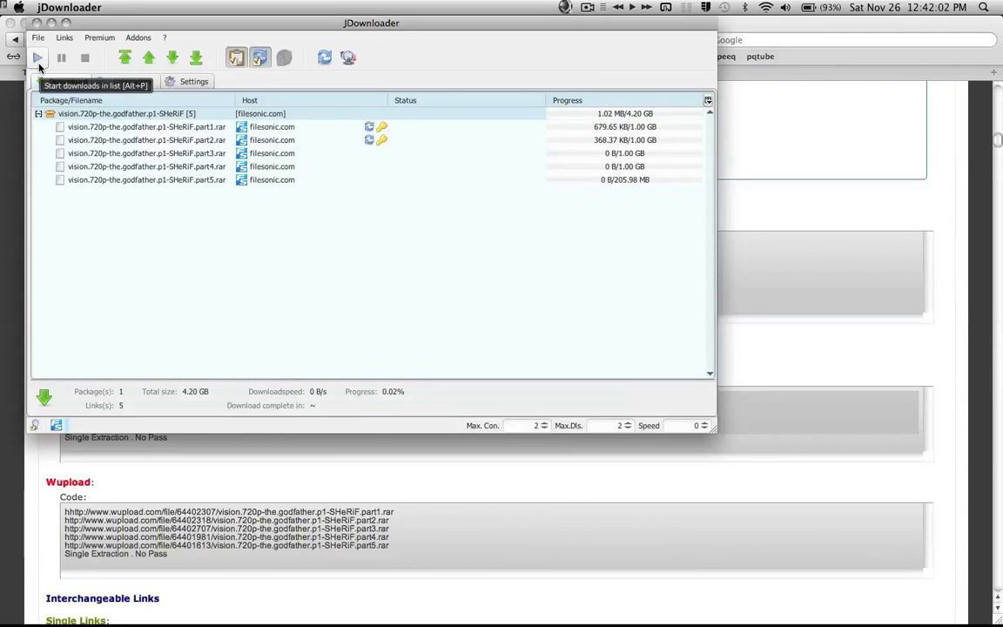
click(38, 63)
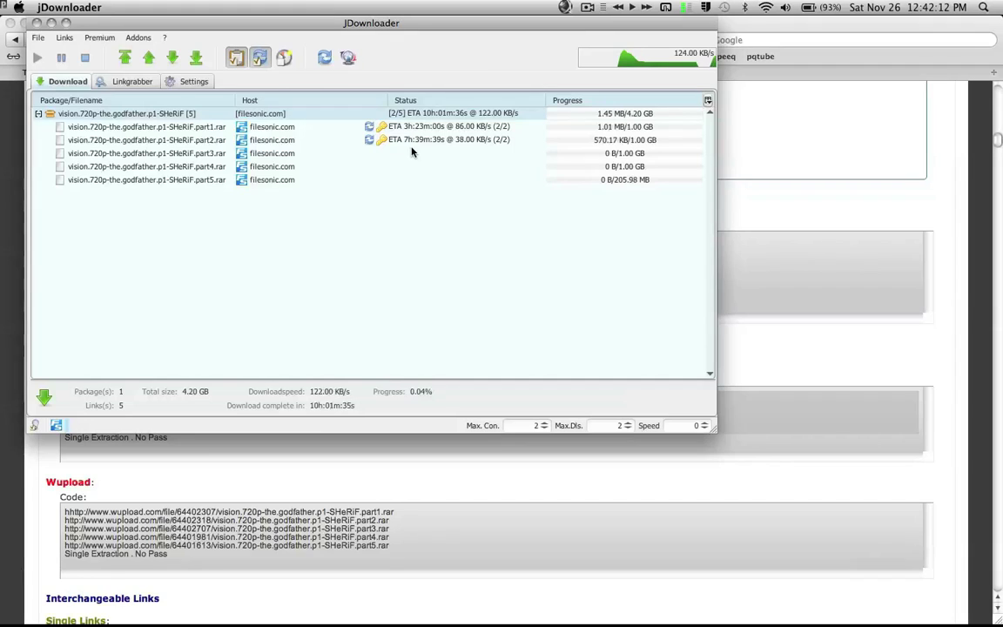
click(85, 59)
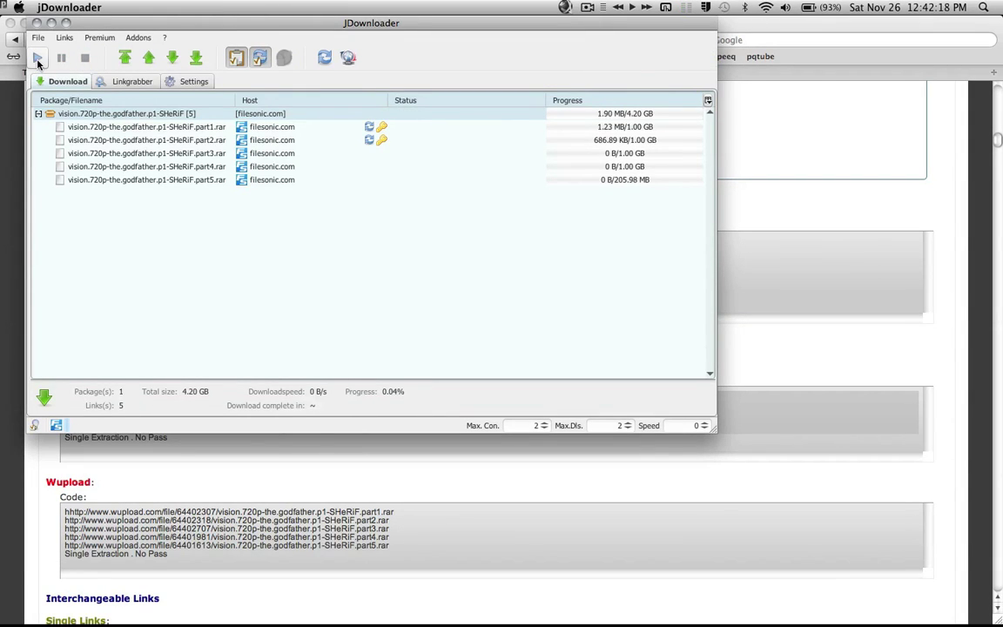
click(37, 59)
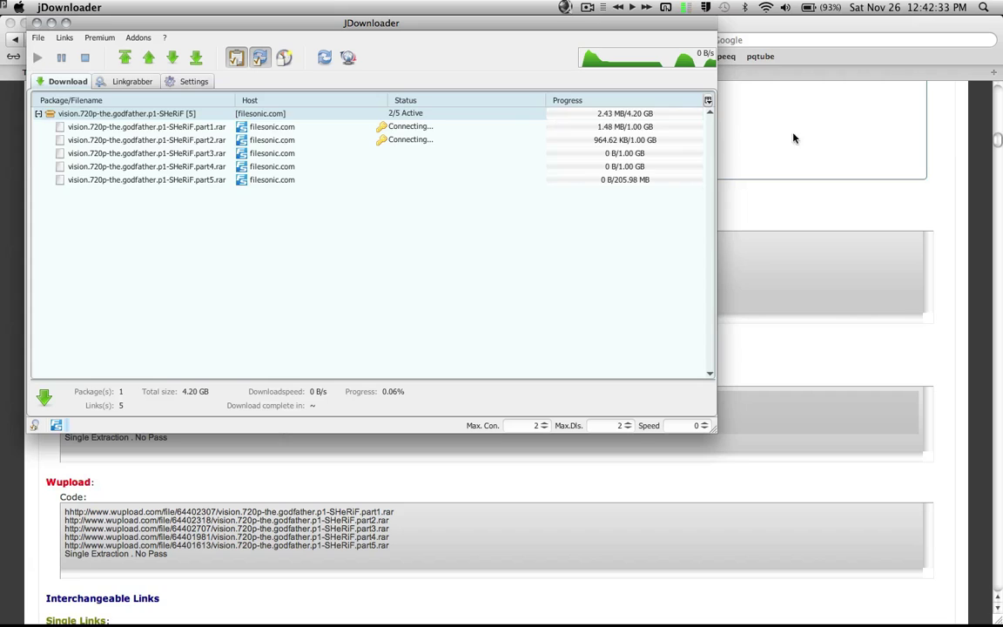
click(138, 38)
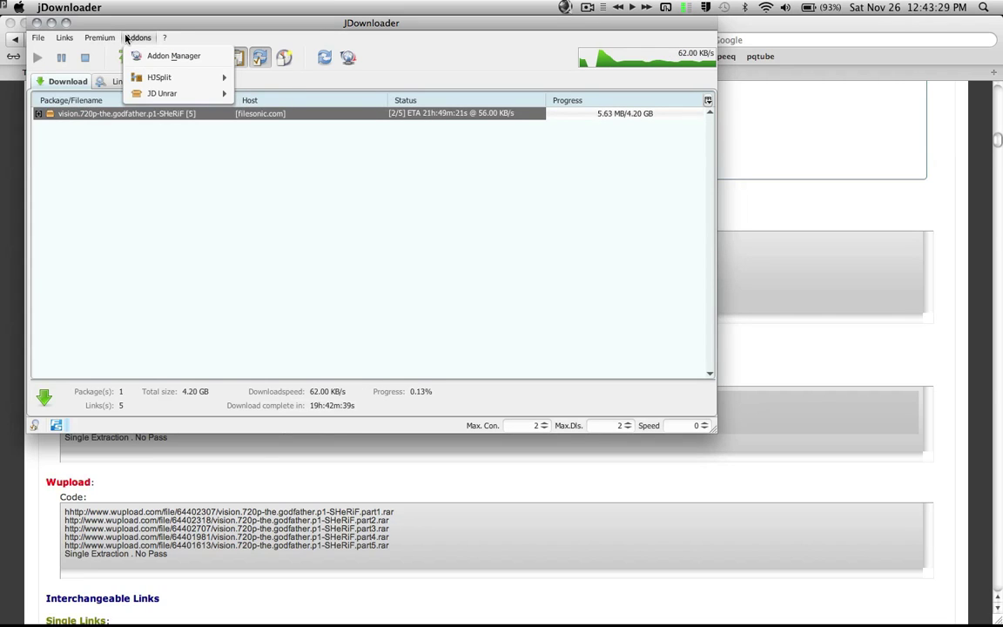
Navigate to Settings > Plugins & Add-ons > Host > Premium to reach the empty account list.
mouse_move(157, 79)
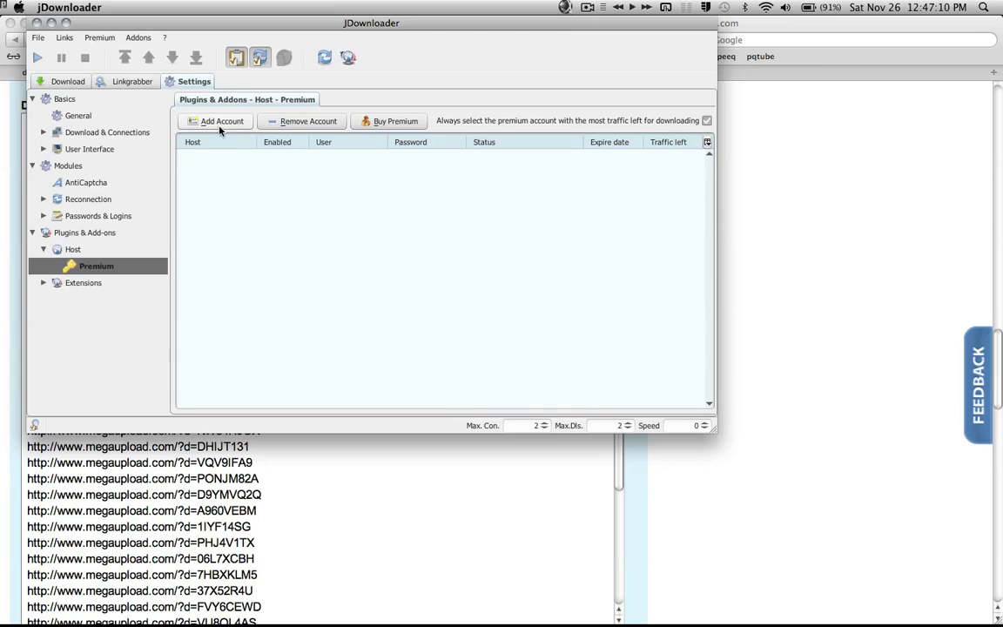
Add a megaupload.com account named 'cookie' with the copied cookie pasted as its password.
click(220, 123)
click(375, 196)
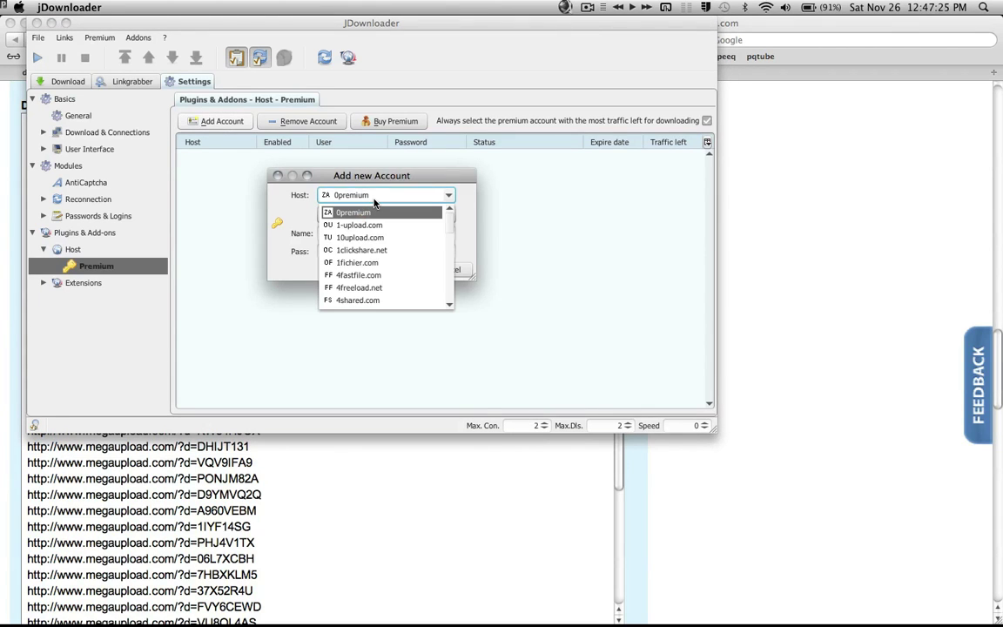
text(mediafire.com)
scroll(357, 252, down, 4)
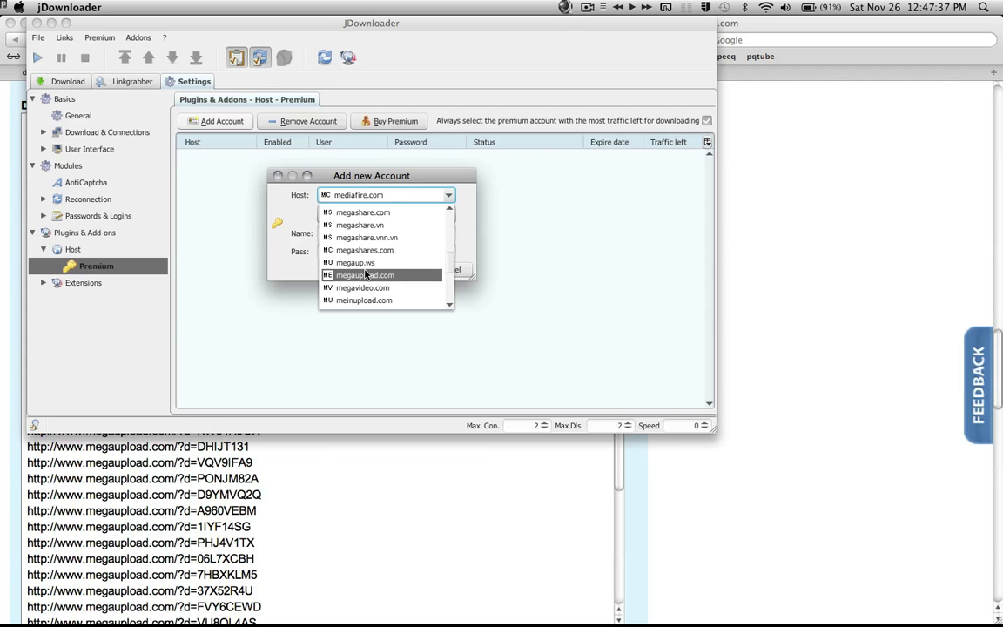
click(366, 275)
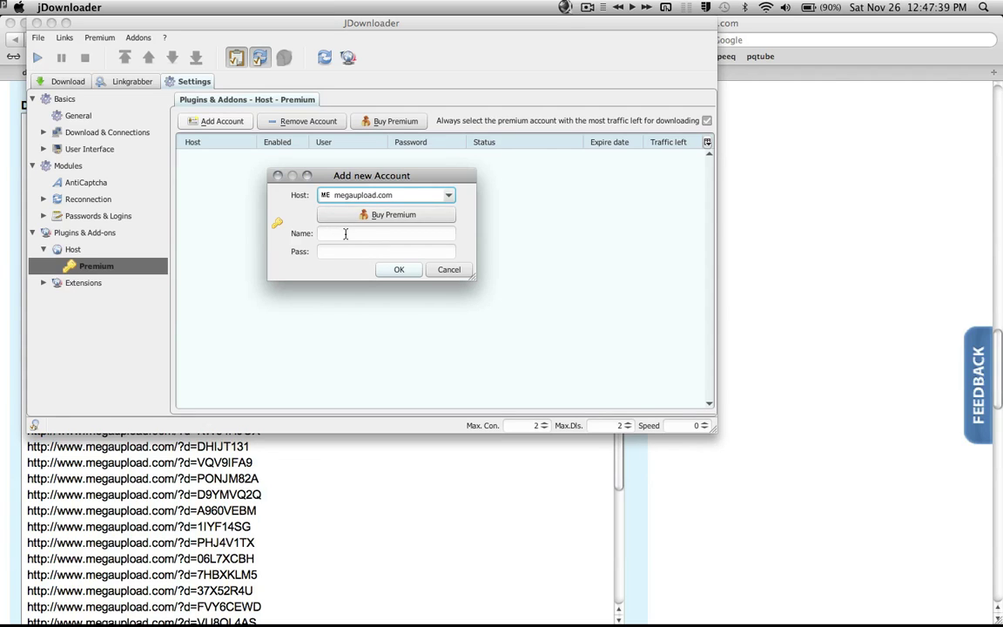
click(345, 234)
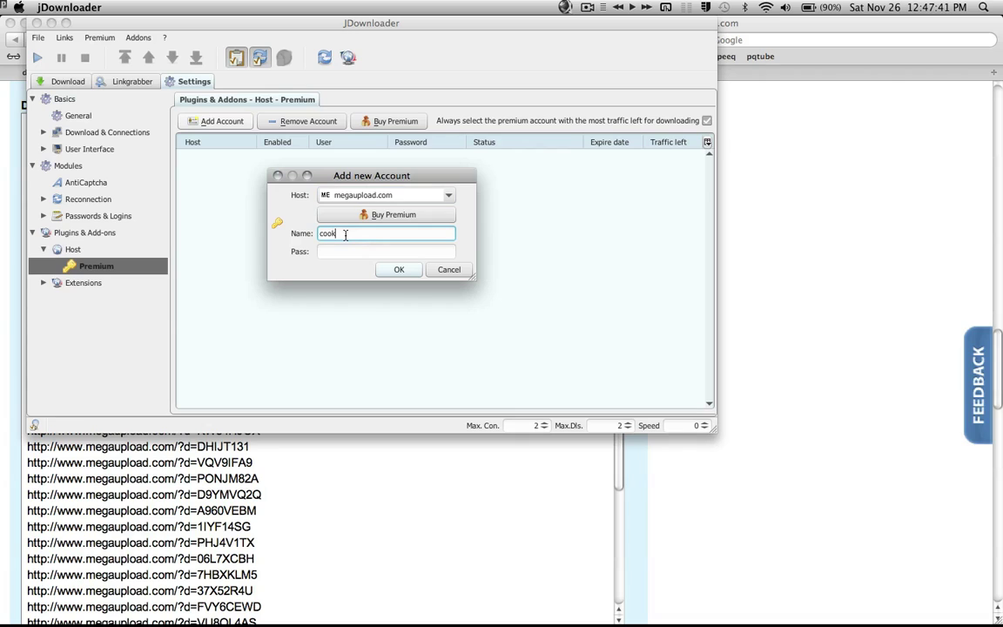
click(327, 252)
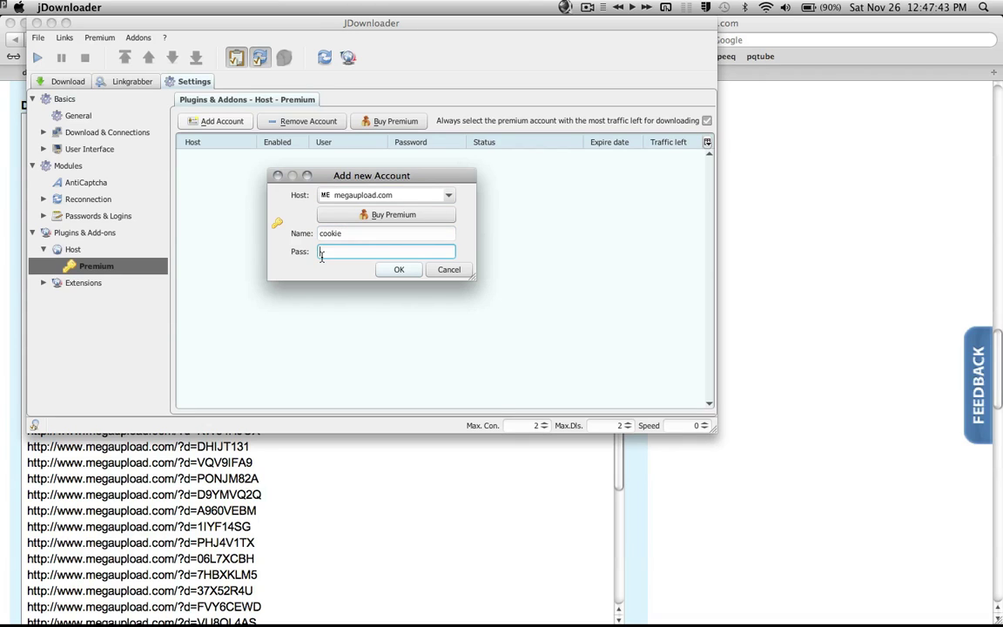
right_click(327, 256)
click(364, 297)
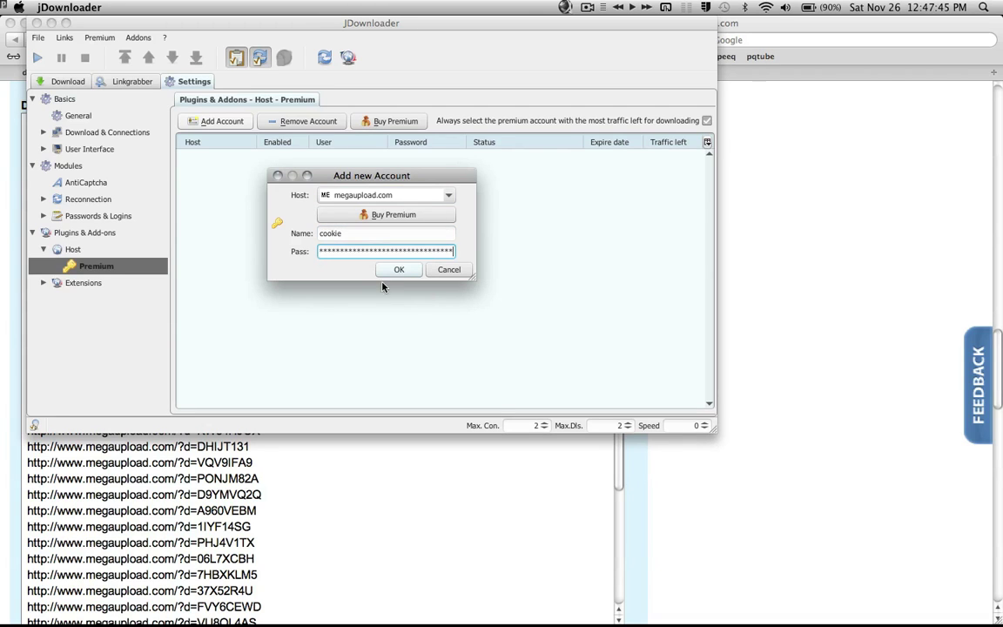
click(399, 271)
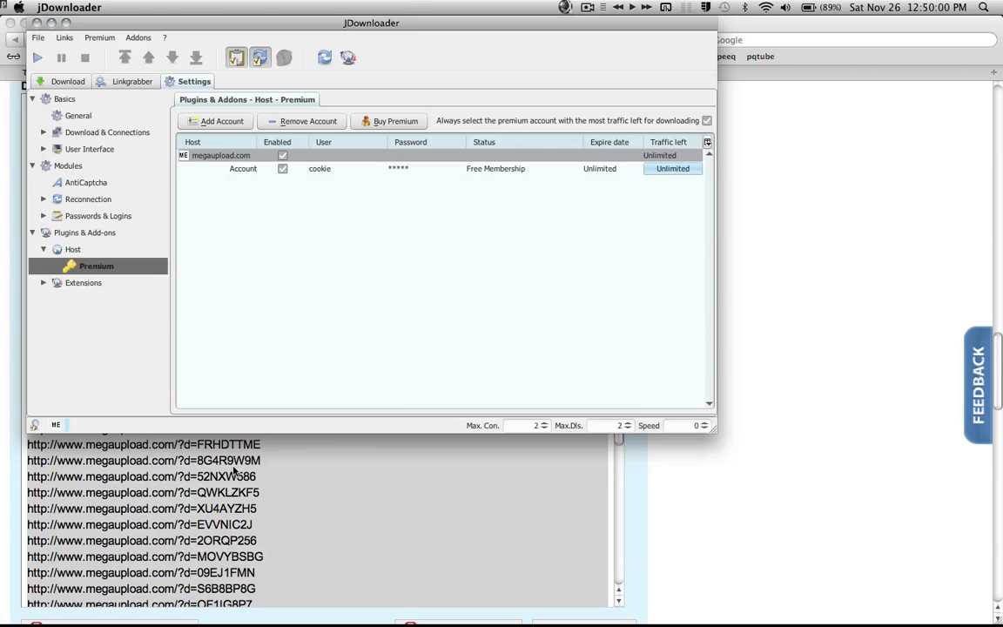
Copy the selected megaupload links in Safari so JDownloader's Linkgrabber picks them up.
click(234, 471)
right_click(254, 476)
click(263, 474)
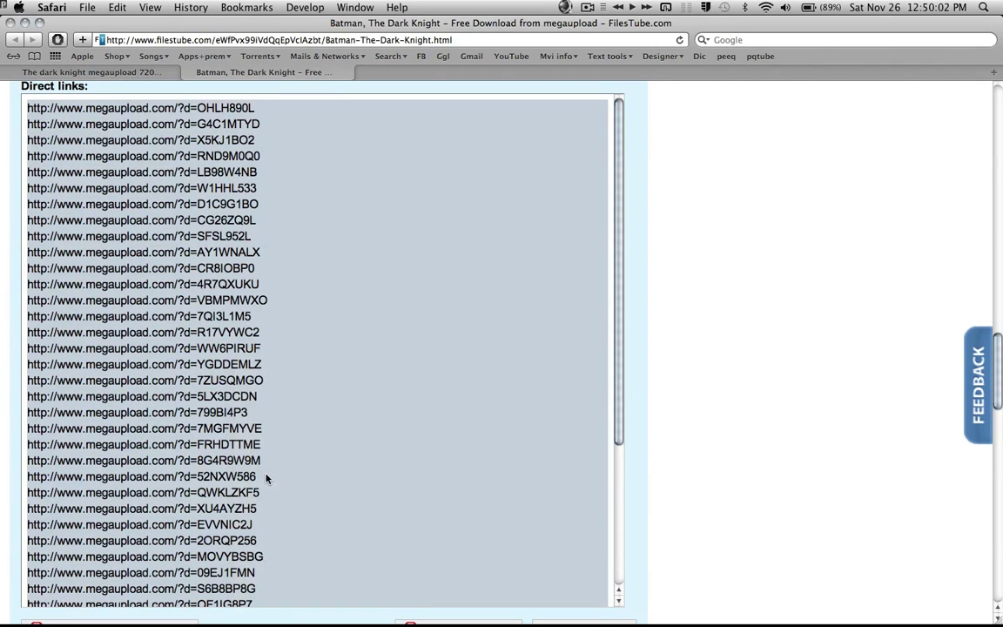
click(537, 585)
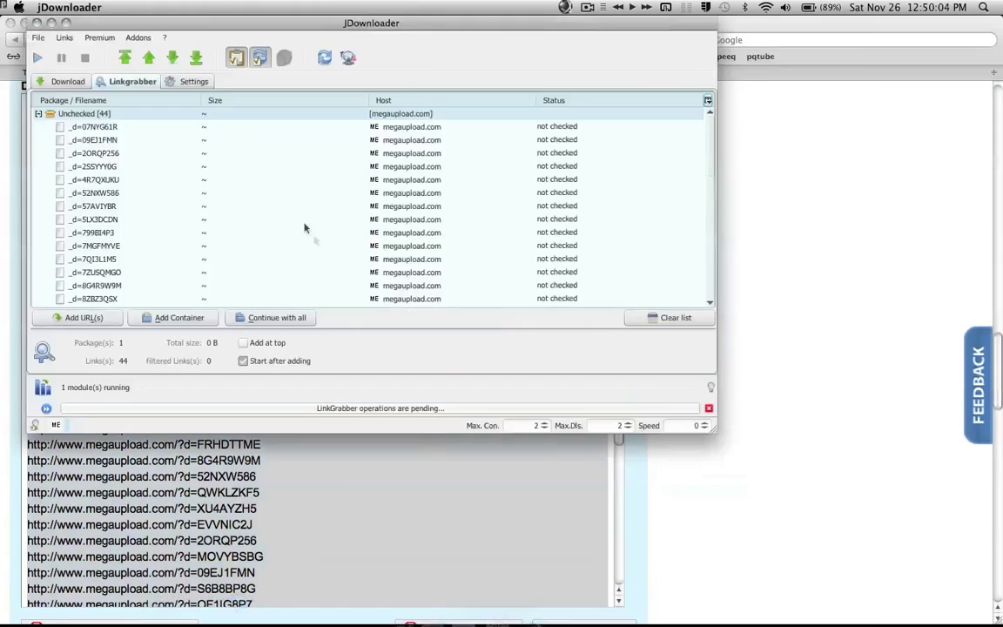
Send the 44-part Batman, The Dark Knight package to the download list and expand it.
click(39, 114)
scroll(541, 201, down, 1)
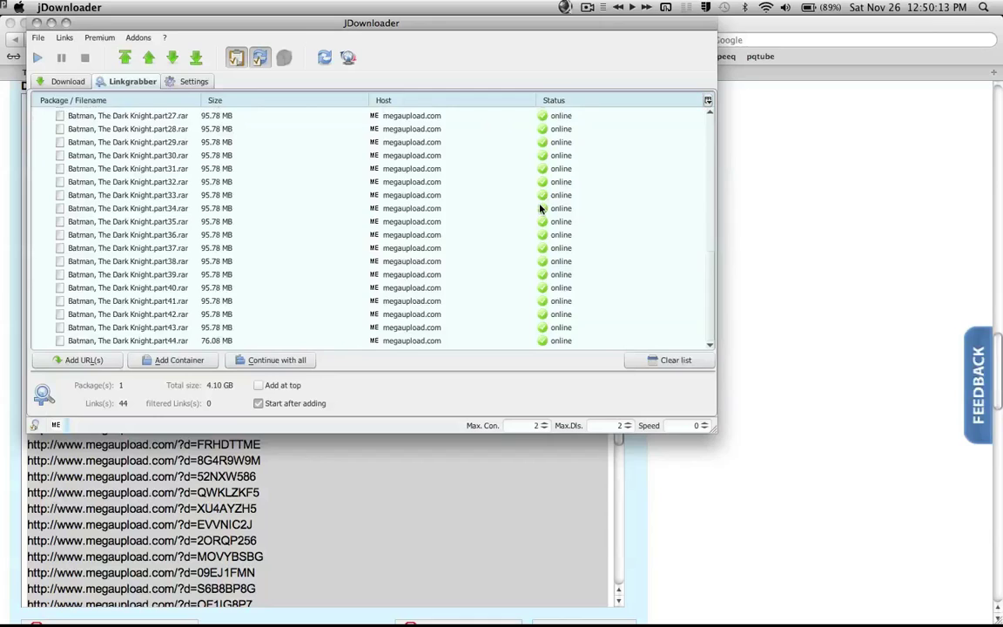
scroll(514, 196, up, 1)
click(277, 360)
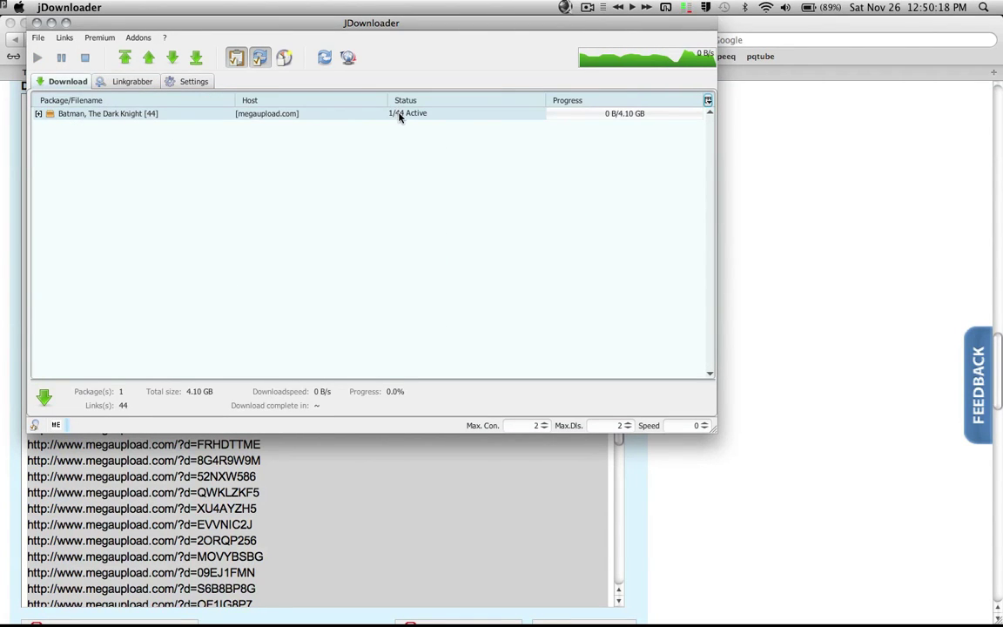
double_click(62, 116)
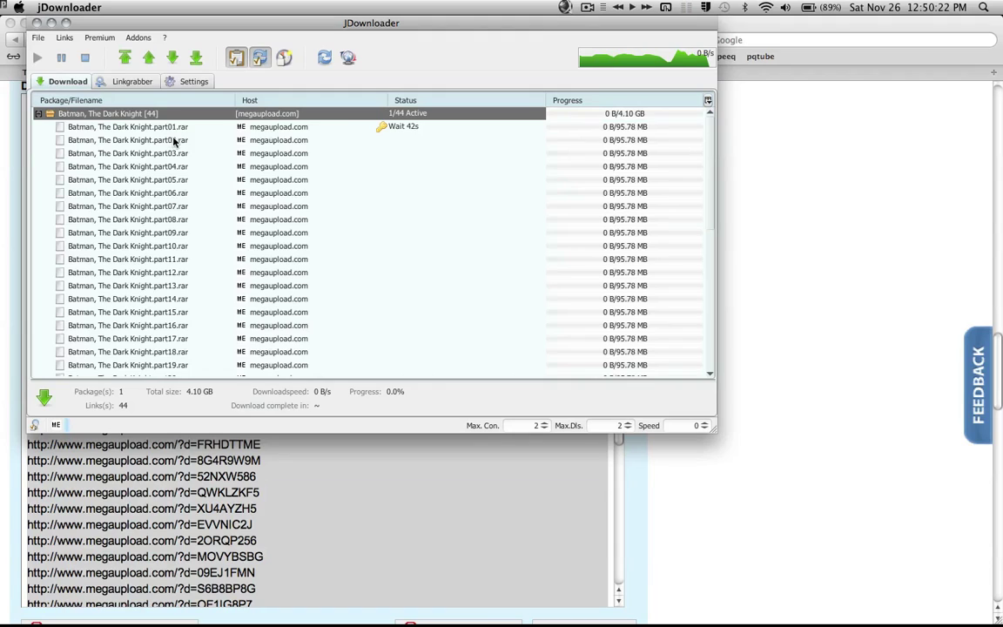